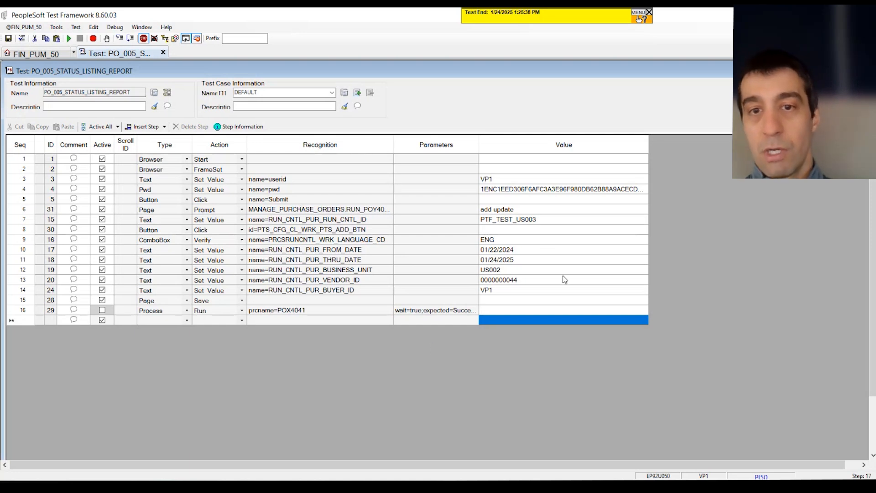
Examine the values of the Set Value steps in the PO_005_STATUS_LISTING_REPORT test grid
left_click_drag(507, 178, 511, 298)
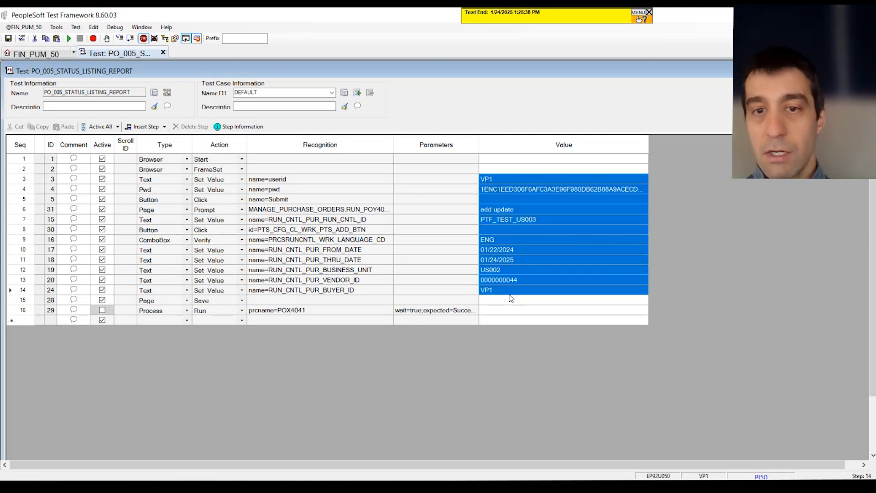
left_click(513, 284)
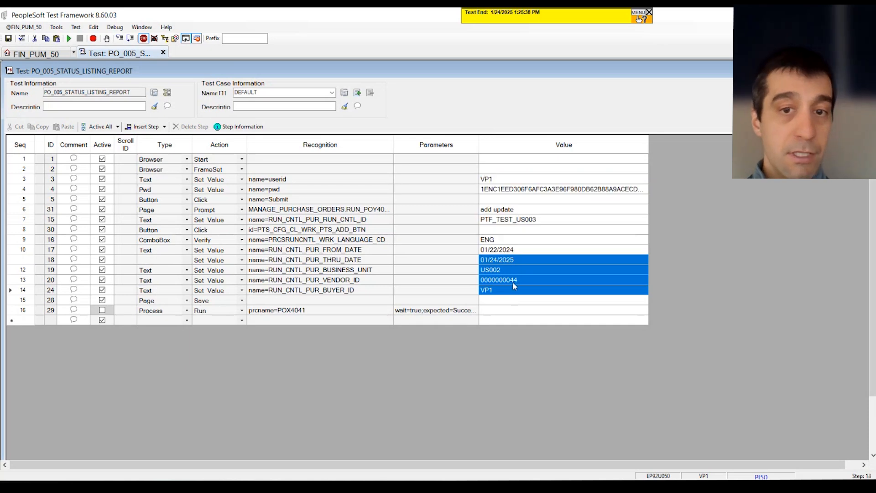
left_click(513, 270)
left_click(513, 288)
left_click(512, 268)
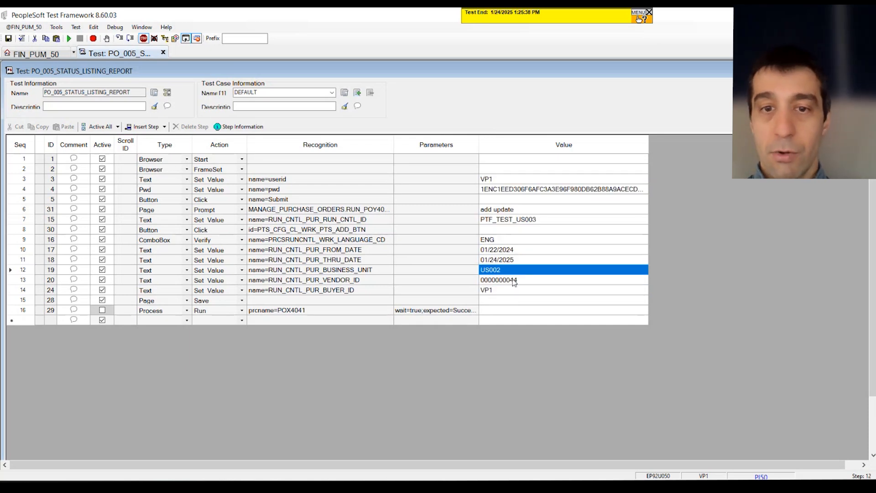
left_click(515, 282)
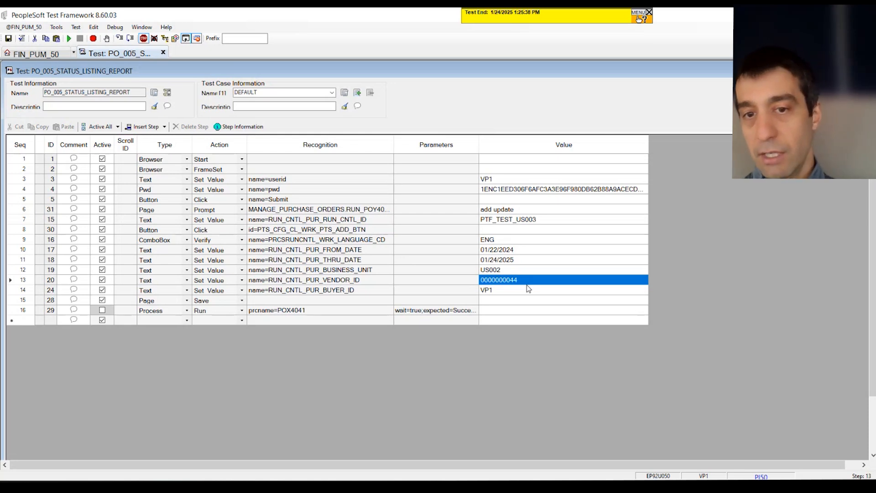
left_click(531, 292)
left_click(537, 282)
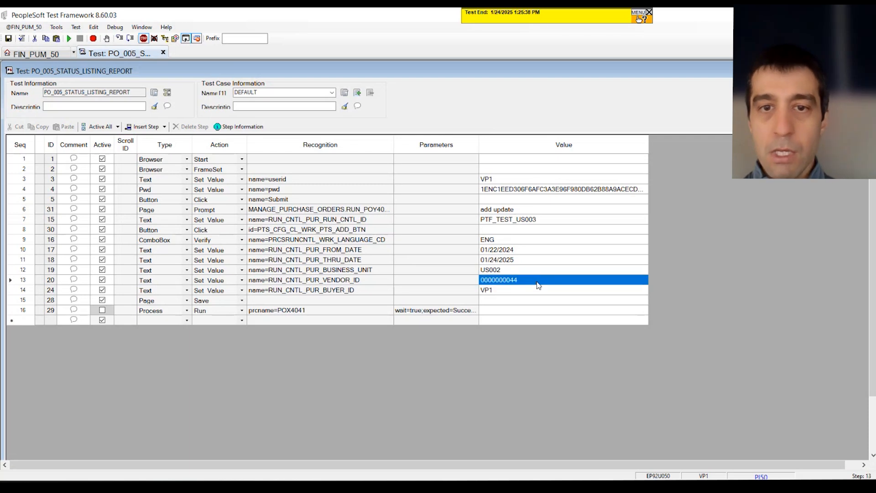
left_click_drag(537, 285, 271, 284)
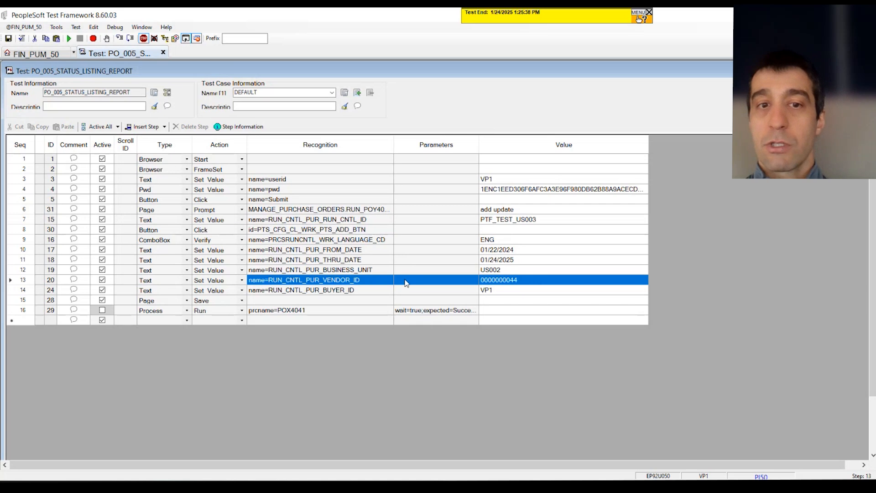
left_click(436, 292)
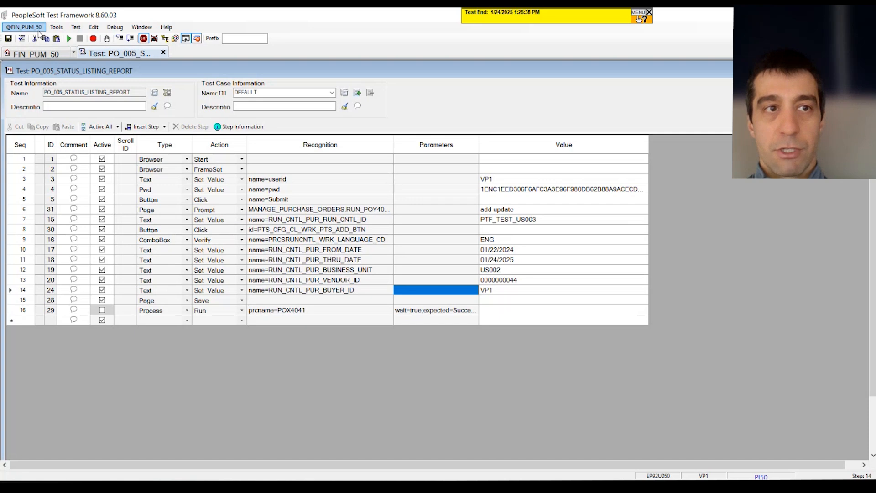
Open the runtime options for the PI50 profile and review its Options and DataLoader settings
left_click(19, 28)
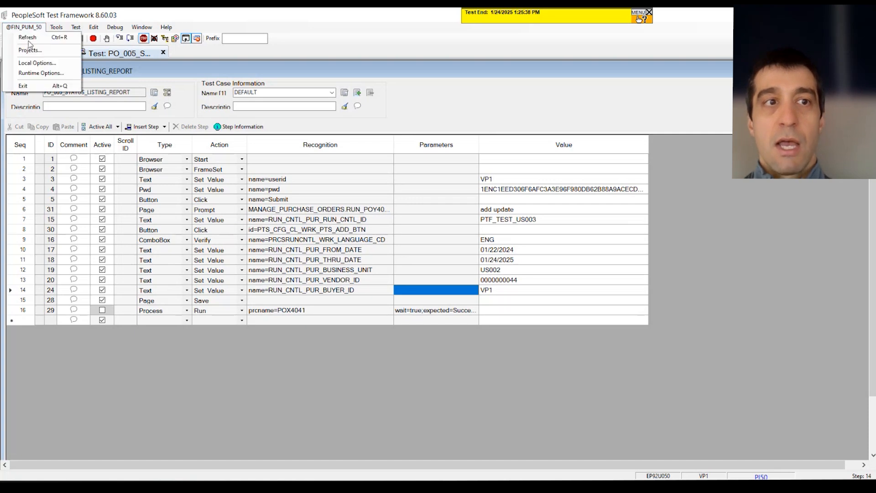
left_click(38, 73)
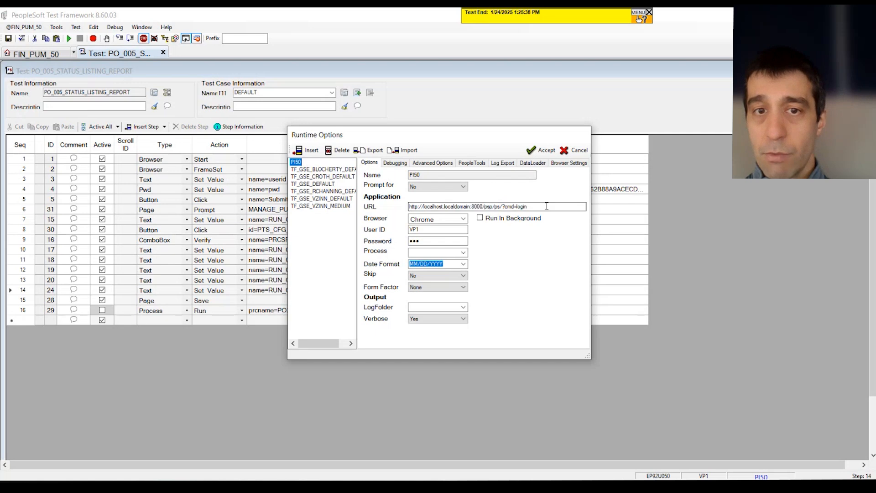
left_click_drag(545, 207, 372, 207)
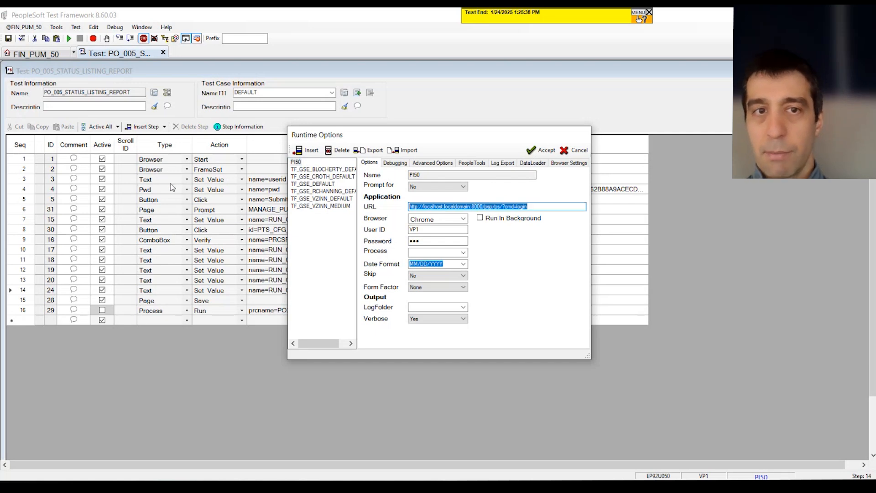
left_click(297, 163)
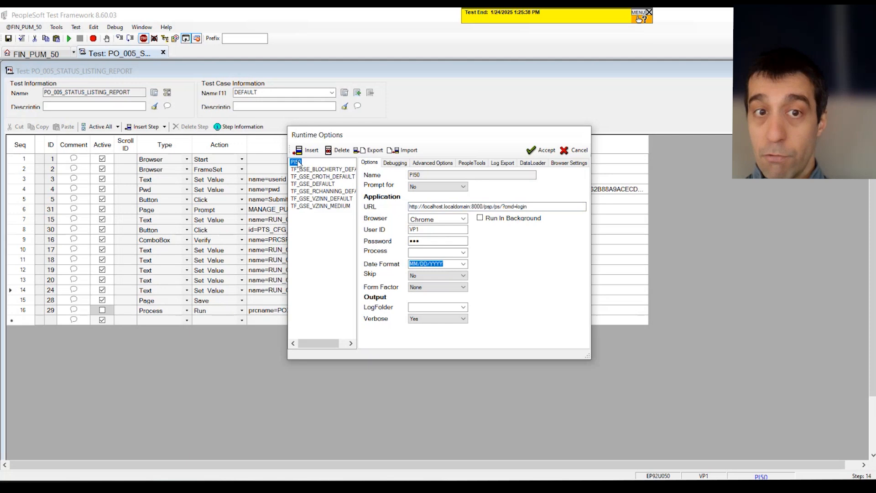
left_click(537, 166)
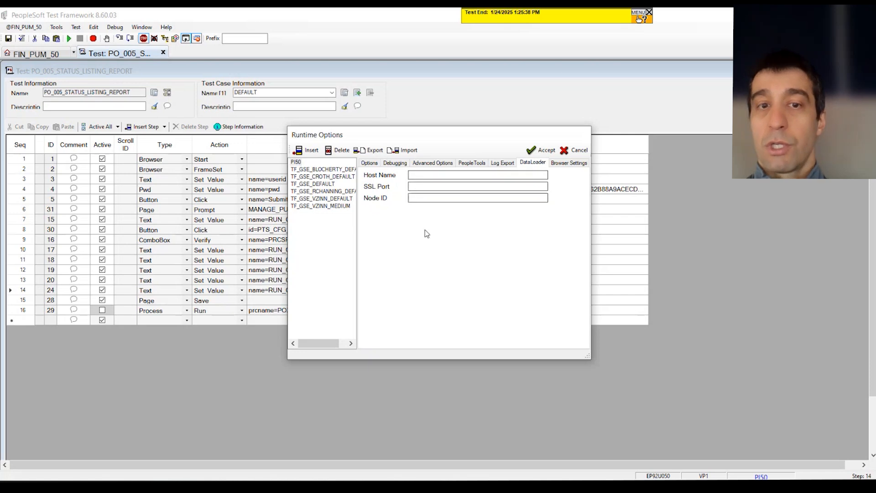
left_click(370, 163)
Copy the host localhost.localdomain from the PI50 URL and paste it as the DataLoader host name
left_click_drag(422, 207, 472, 206)
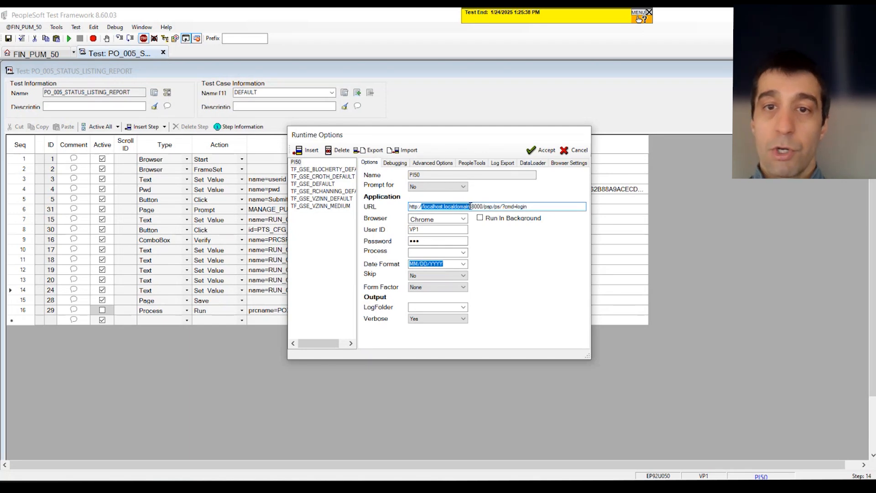
left_click(532, 163)
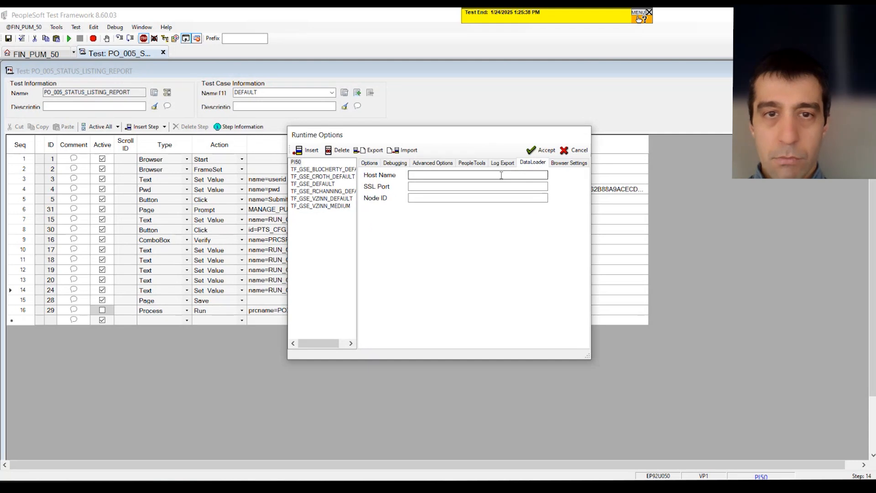
left_click(370, 163)
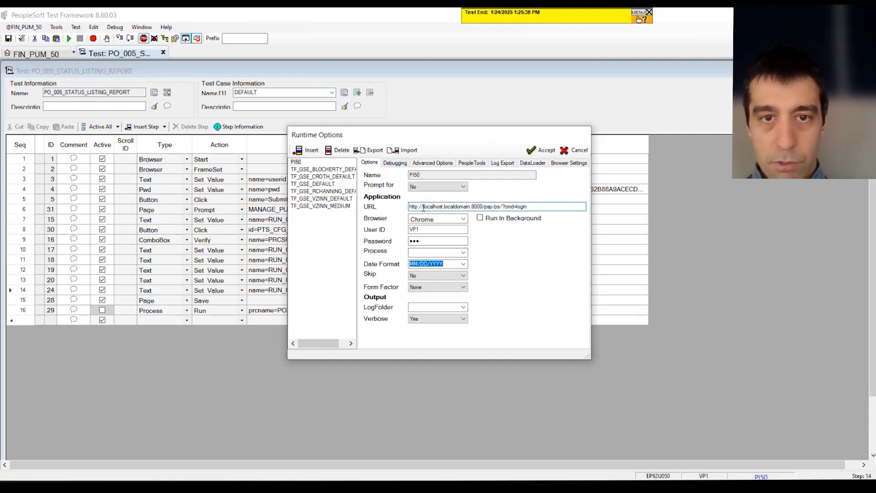
left_click_drag(426, 207, 470, 207)
key("ctrl+c")
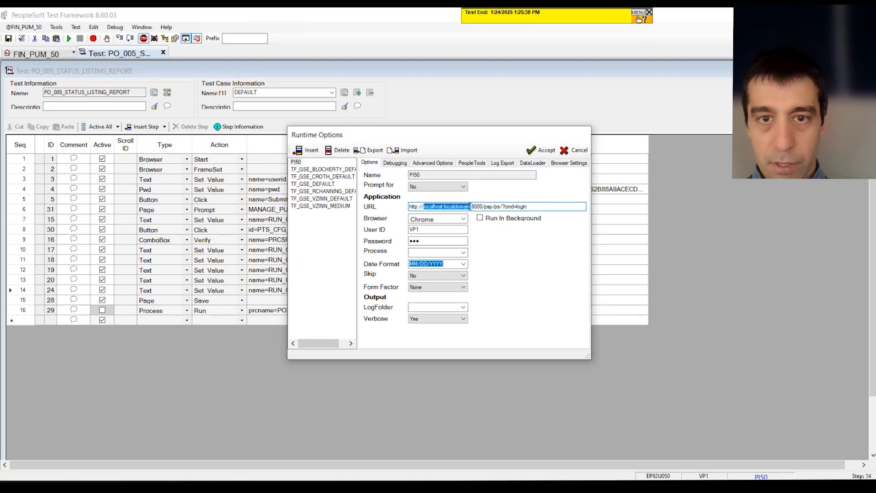
left_click(533, 163)
left_click(508, 176)
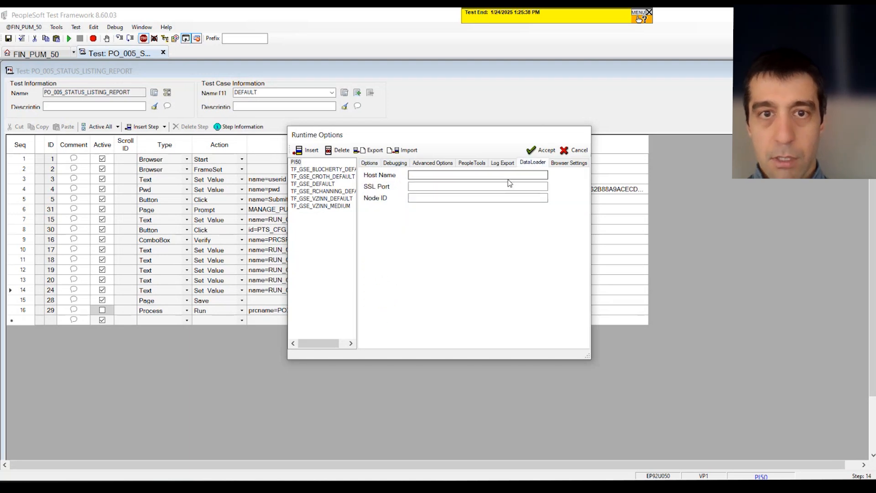
key("ctrl+v")
Set the DataLoader SSL port to 8443 and the node ID to PSFT_EP
left_click(497, 188)
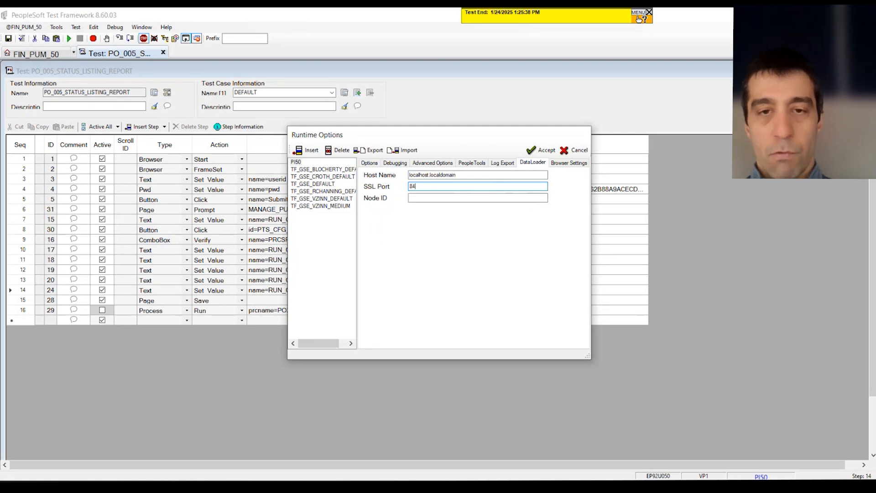
type("8443")
key("Tab")
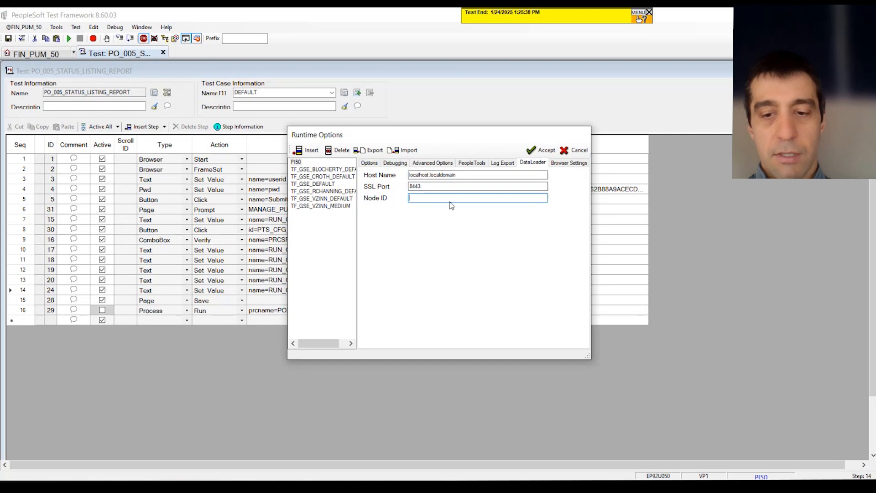
type("PSFT_EP")
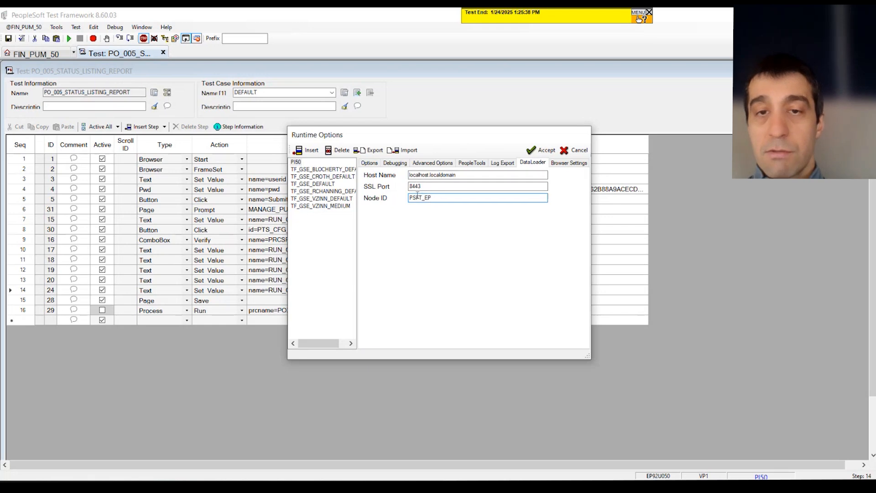
Re-enter the user's password in the PI50 runtime options and accept the changes
left_click(375, 166)
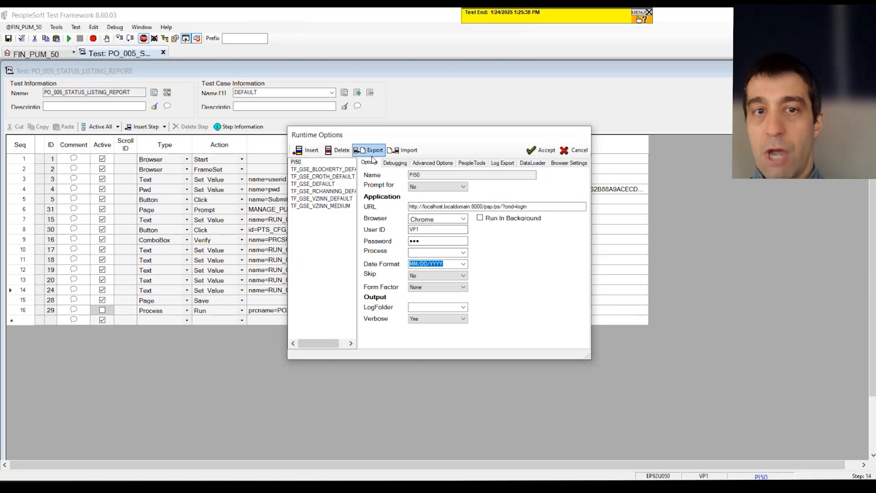
double_click(429, 230)
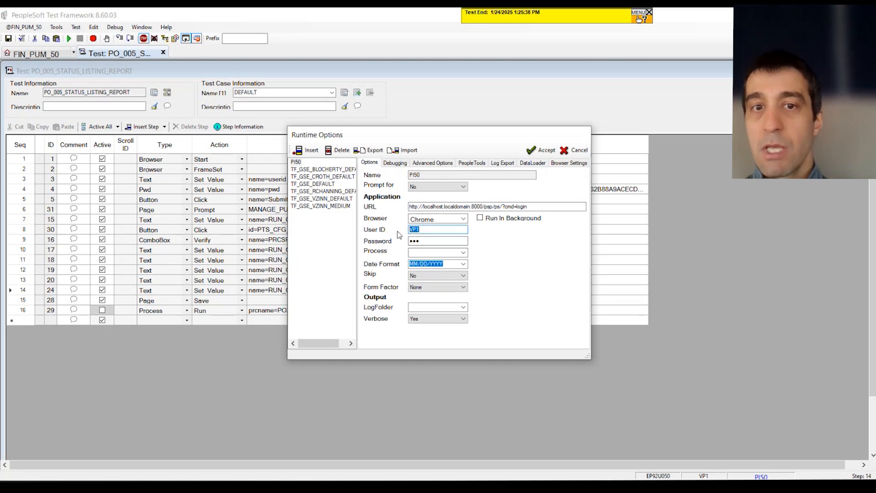
double_click(428, 241)
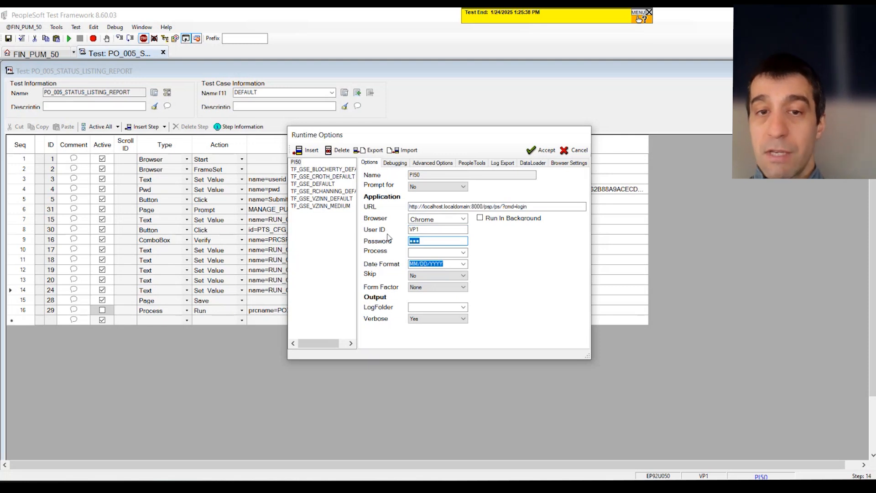
left_click_drag(424, 230, 391, 239)
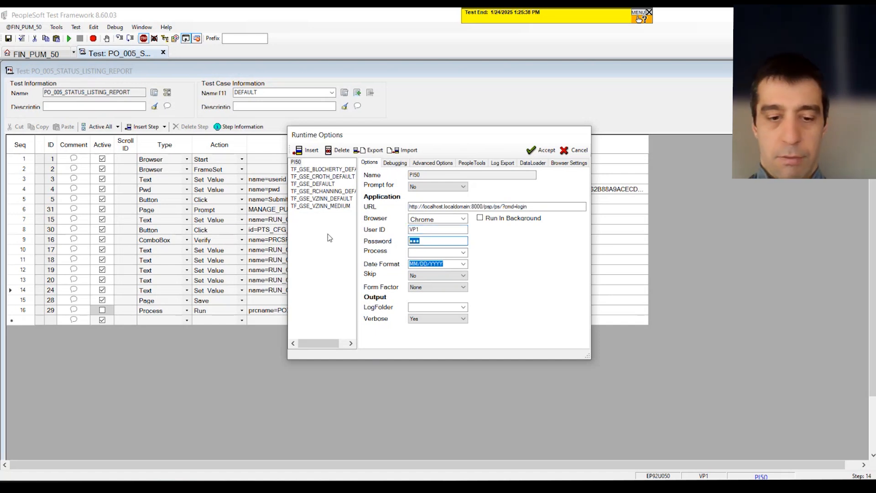
type("•••")
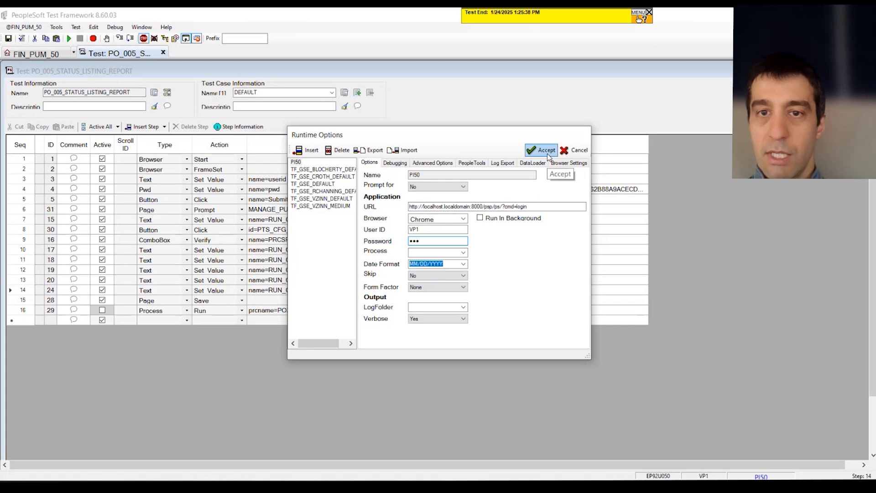
left_click(547, 153)
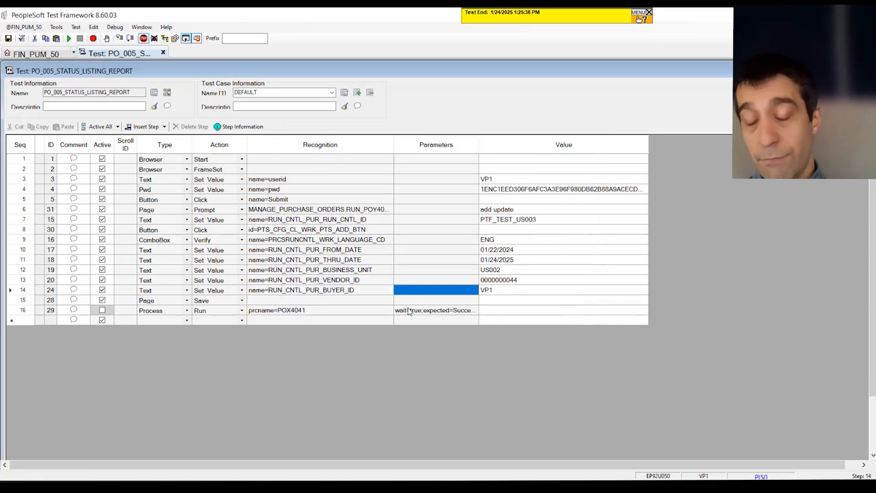
Insert a new first test step with type DataLoader and action Load
left_click(21, 161)
left_click(143, 126)
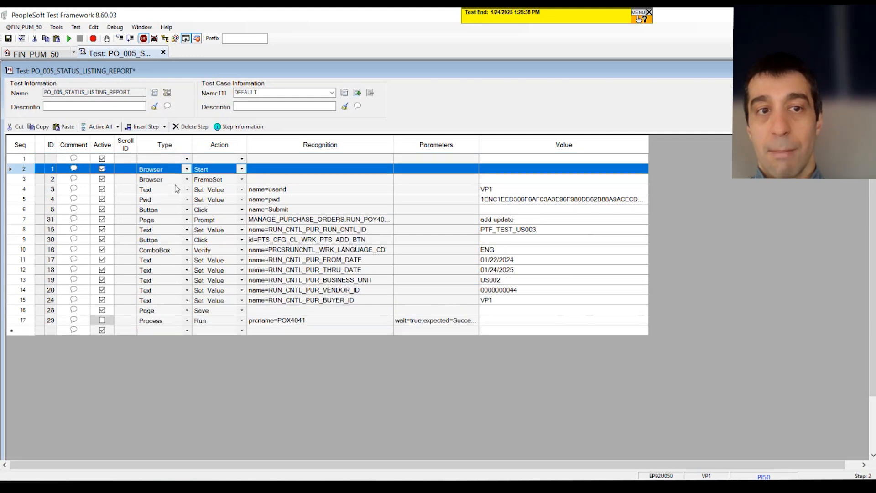
left_click(155, 159)
key("d")
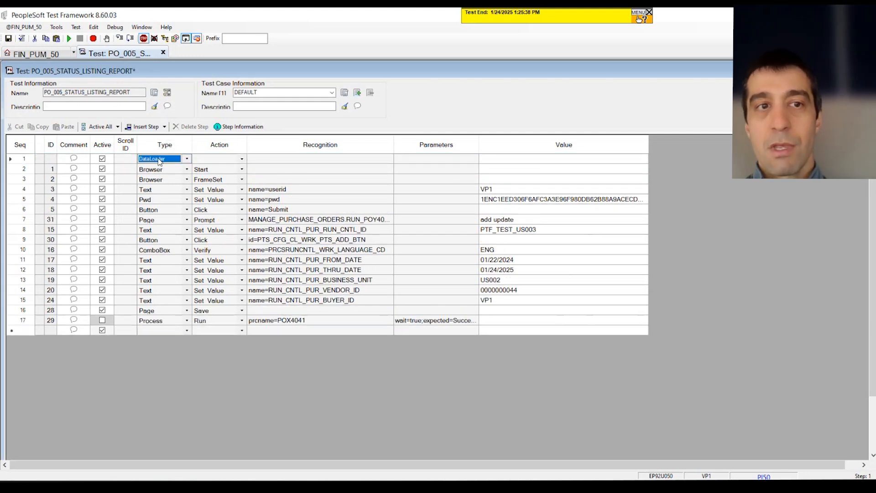
left_click(218, 160)
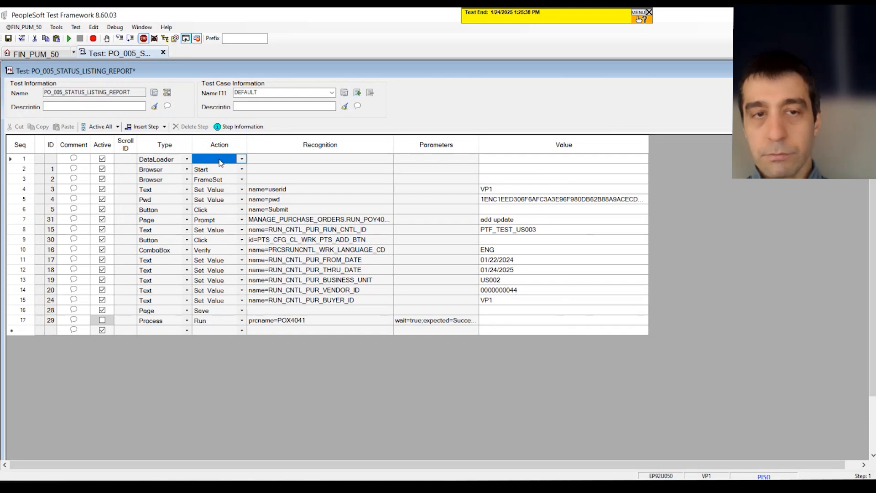
key("l")
Try to open the Edit DataLoader dialog from the new step's recognition cell, then dismiss the server error message
left_click(354, 168)
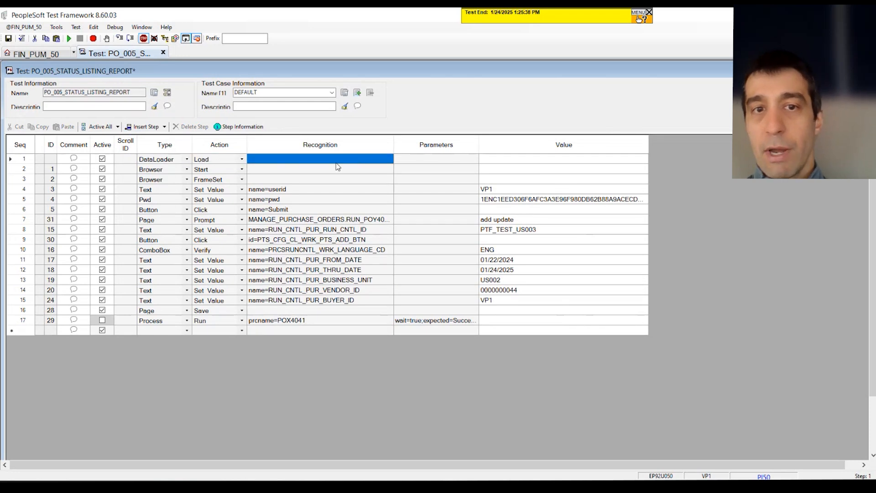
left_click(319, 157)
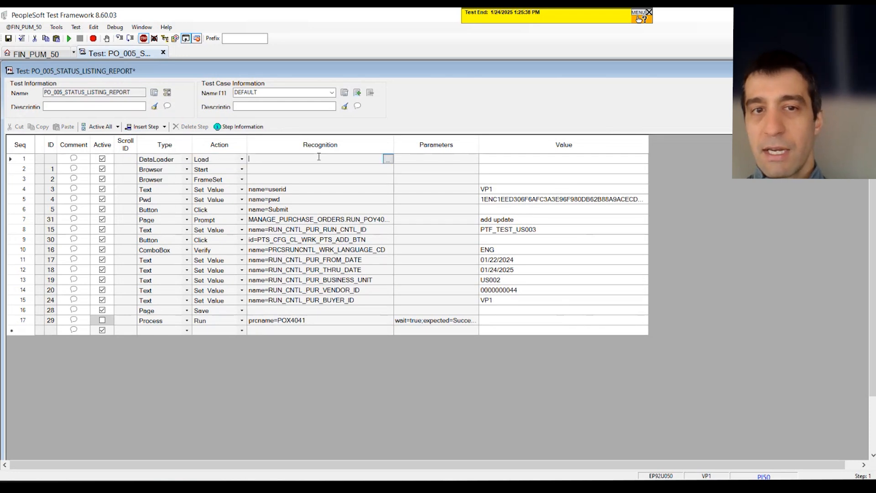
left_click(388, 160)
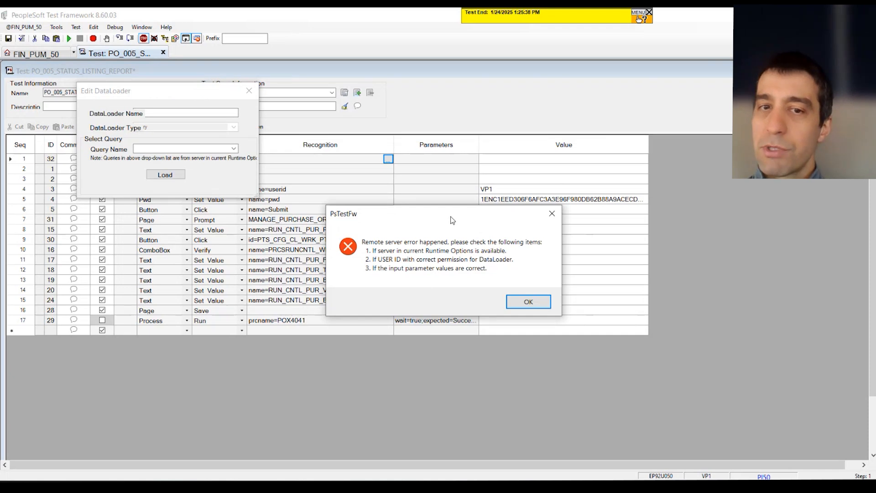
left_click_drag(450, 219, 449, 259)
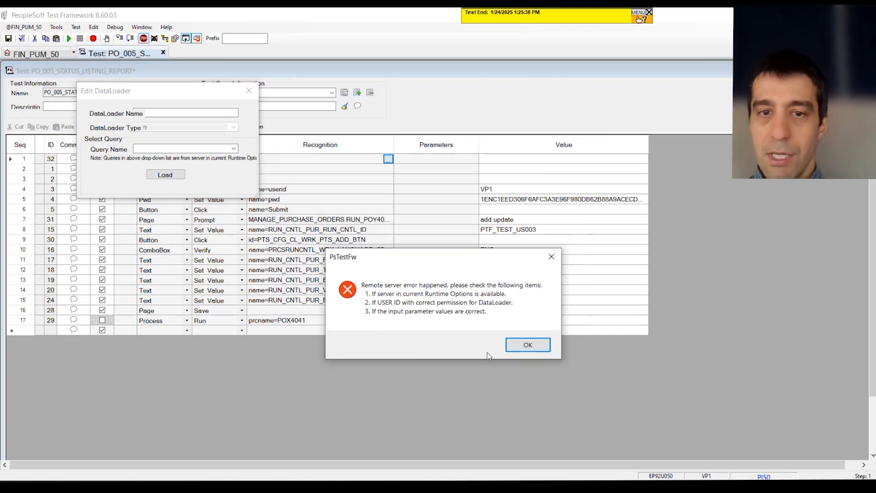
left_click(528, 346)
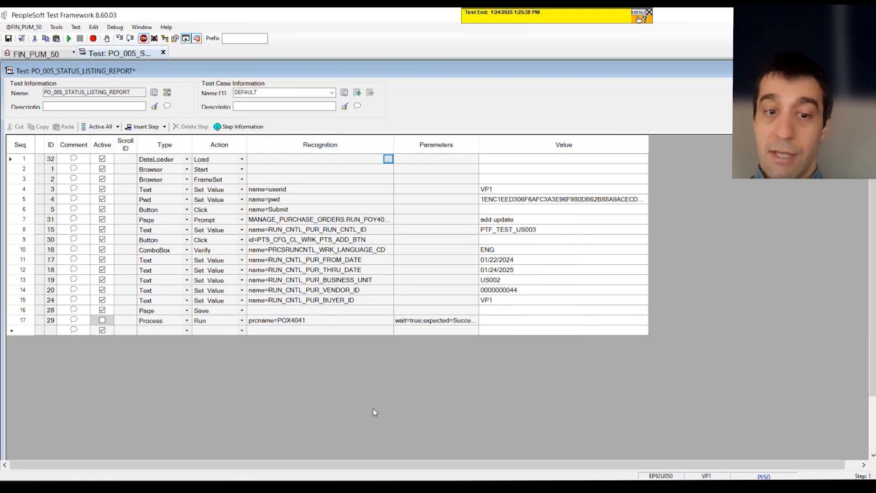
left_click(388, 486)
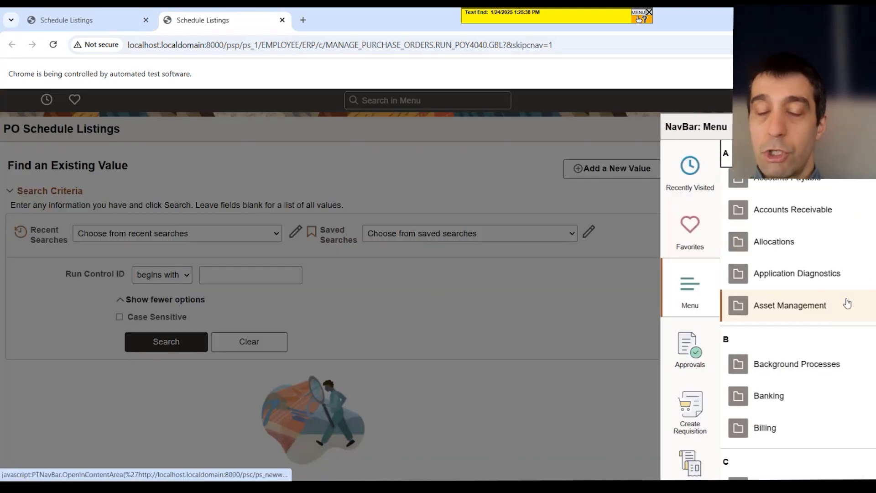
Navigate the PeopleSoft menu to PeopleTools, Security, User Profiles and open the User Profiles page
scroll(844, 305, "down", 5)
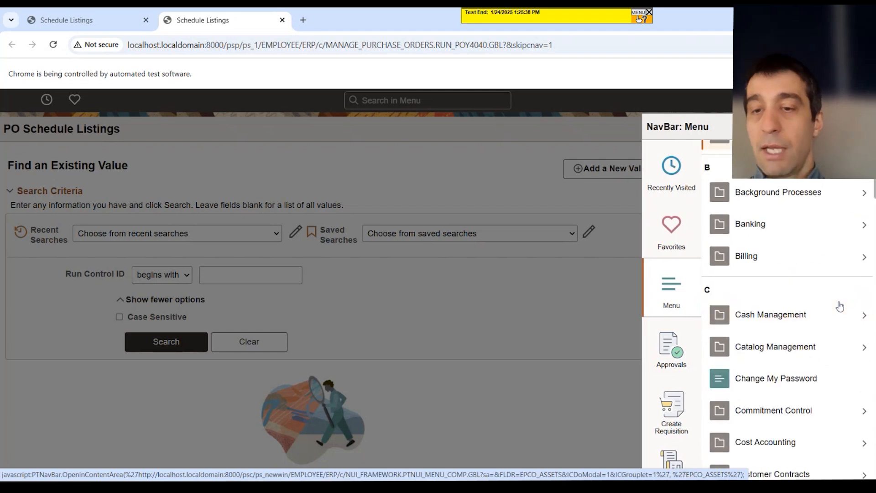
scroll(840, 306, "down", 6)
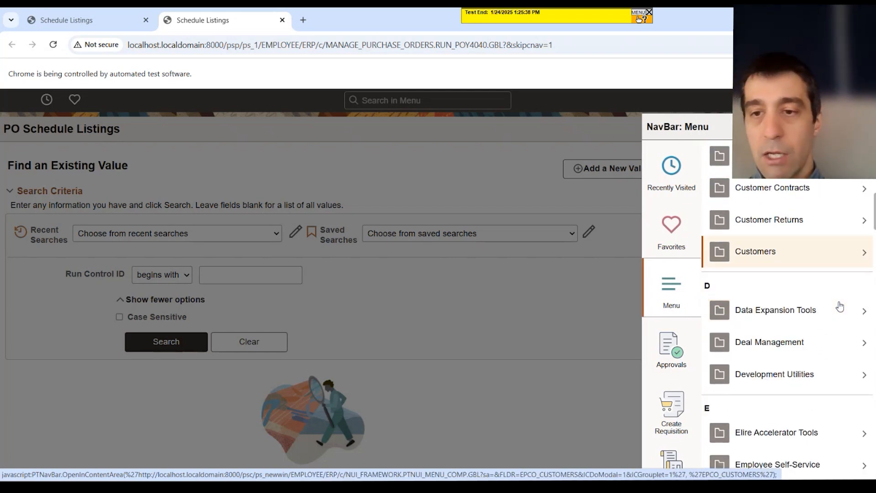
scroll(840, 305, "down", 8)
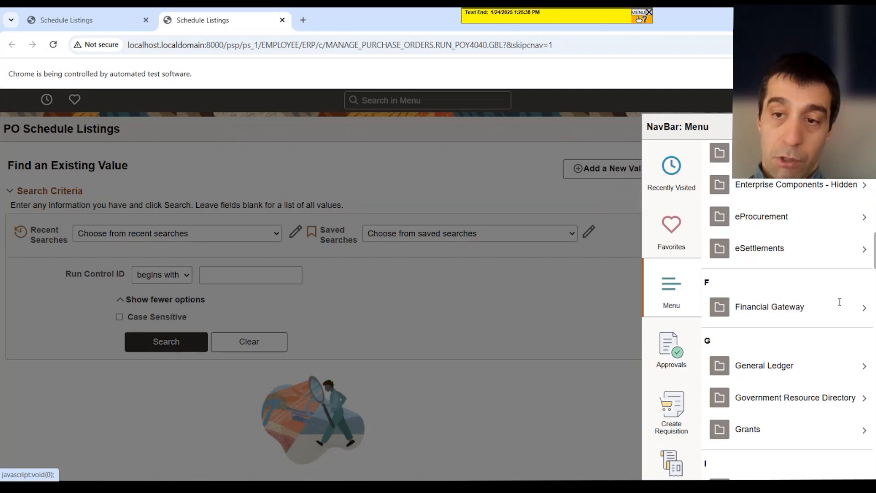
scroll(840, 301, "down", 10)
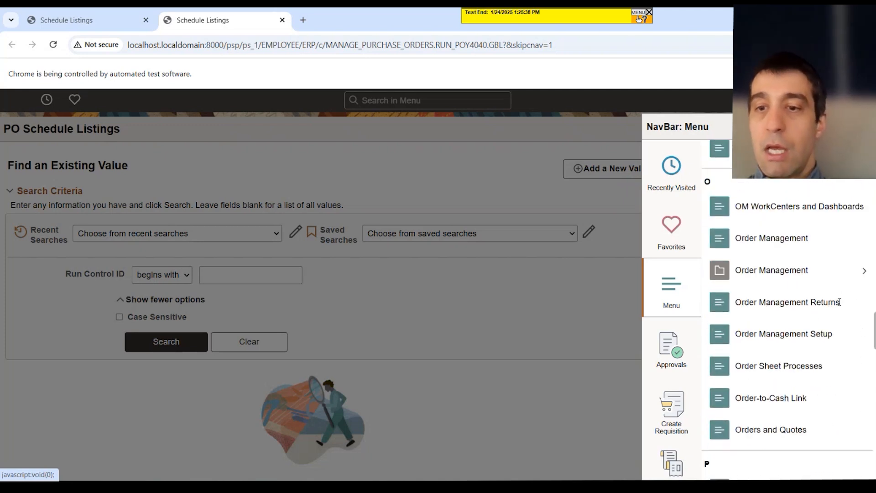
left_click(753, 303)
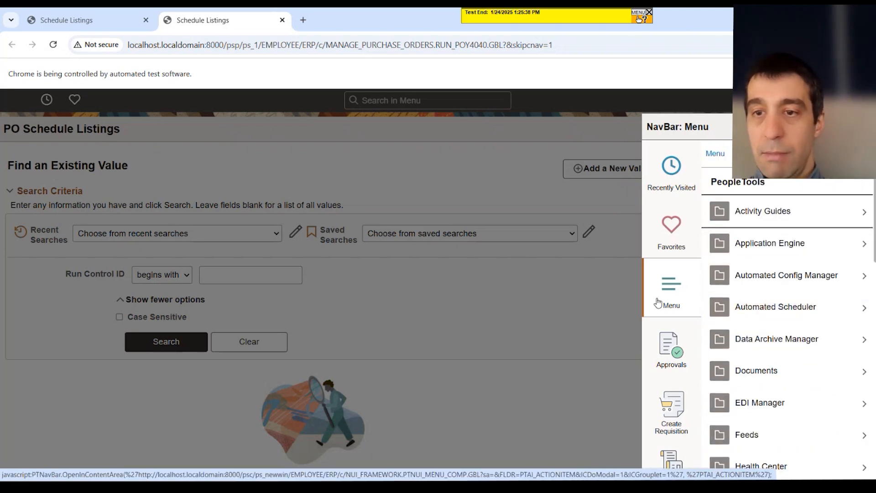
scroll(830, 307, "down", 3)
scroll(817, 347, "down", 8)
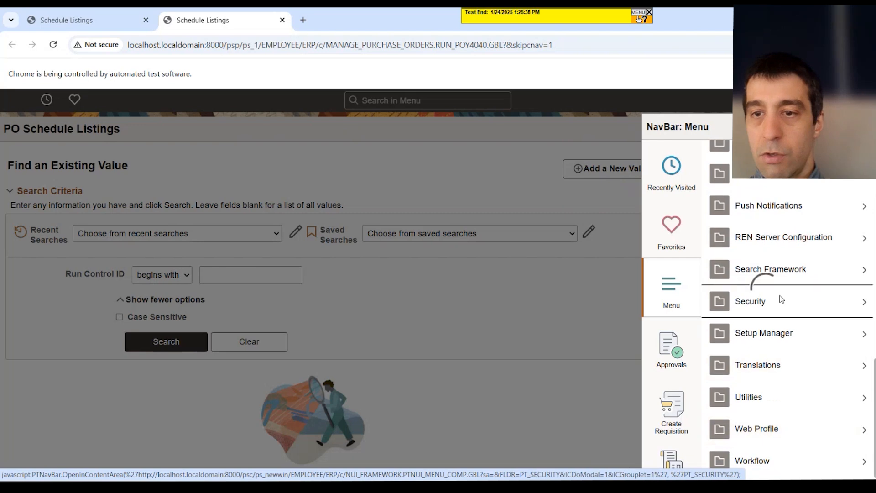
left_click(725, 299)
scroll(806, 412, "down", 4)
scroll(805, 412, "down", 1)
left_click(786, 462)
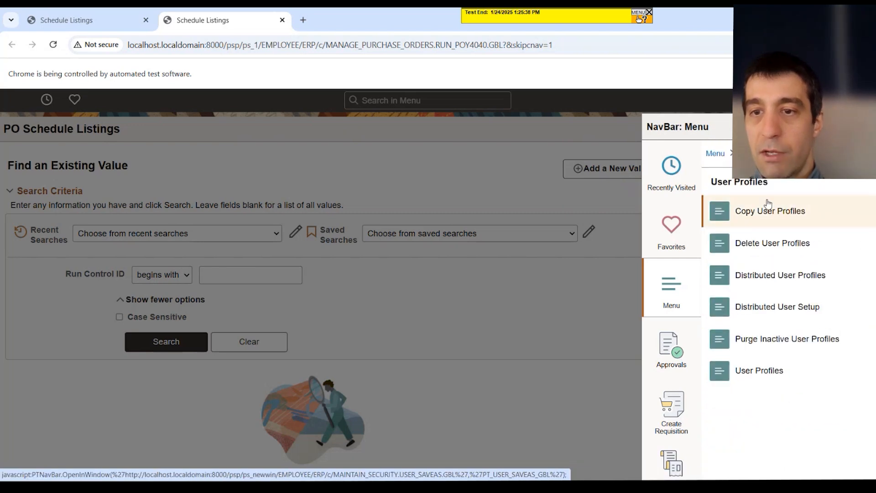
left_click(778, 373)
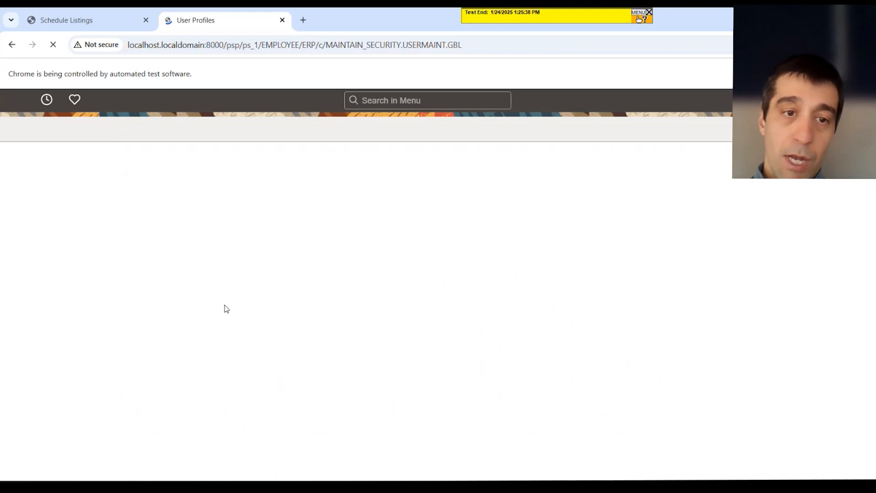
Open the user profile VP1 and add the QAS Admin role to its user roles
type("VP1")
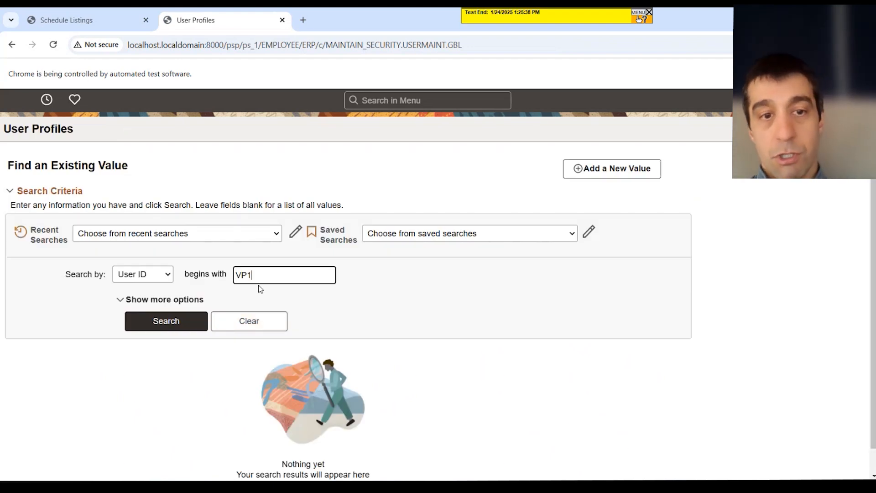
left_click(198, 324)
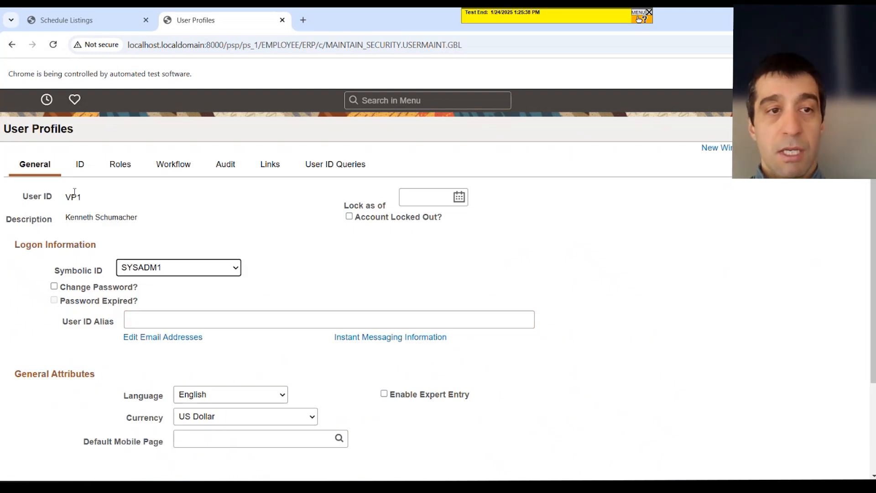
left_click(116, 167)
scroll(215, 352, "down", 1)
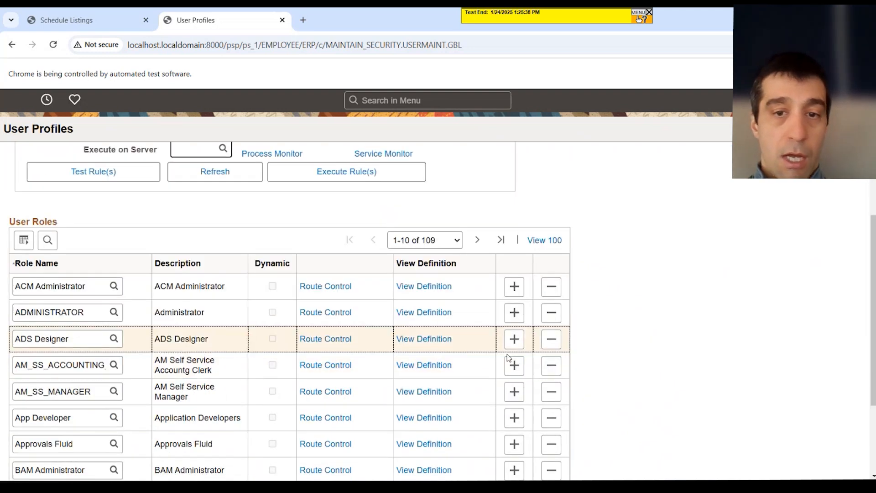
type("QAS Admin")
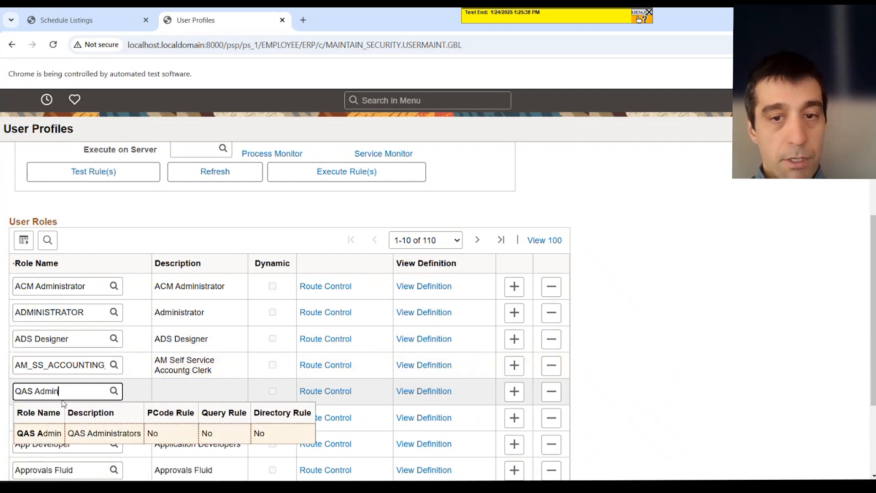
left_click(661, 370)
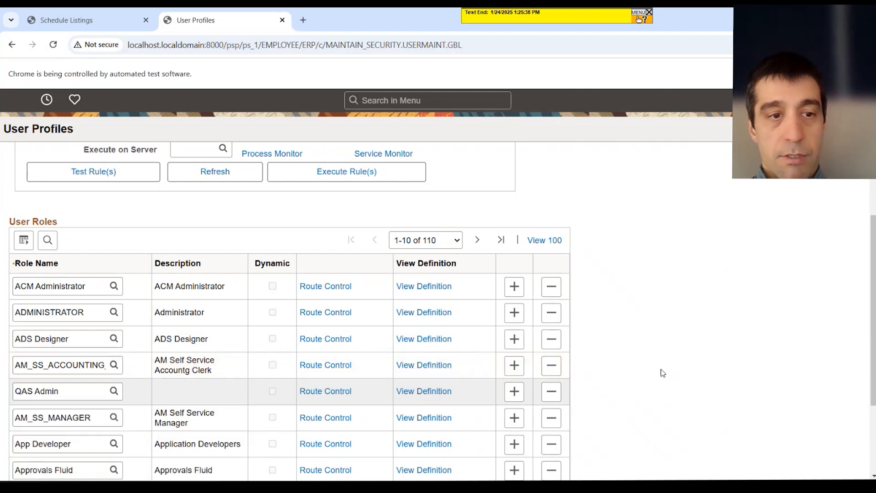
Save the user profile, accepting the PERSON_ID warning
scroll(661, 369, "down", 3)
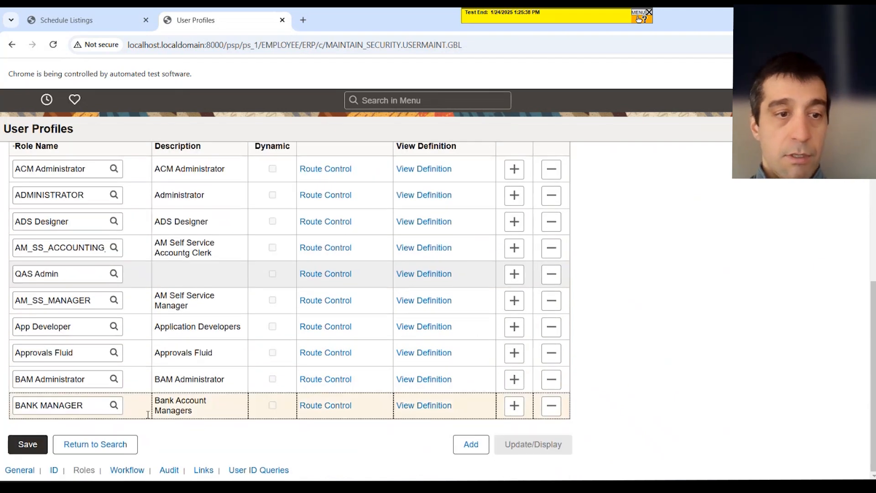
left_click(41, 452)
left_click(429, 294)
left_click(428, 295)
left_click(428, 294)
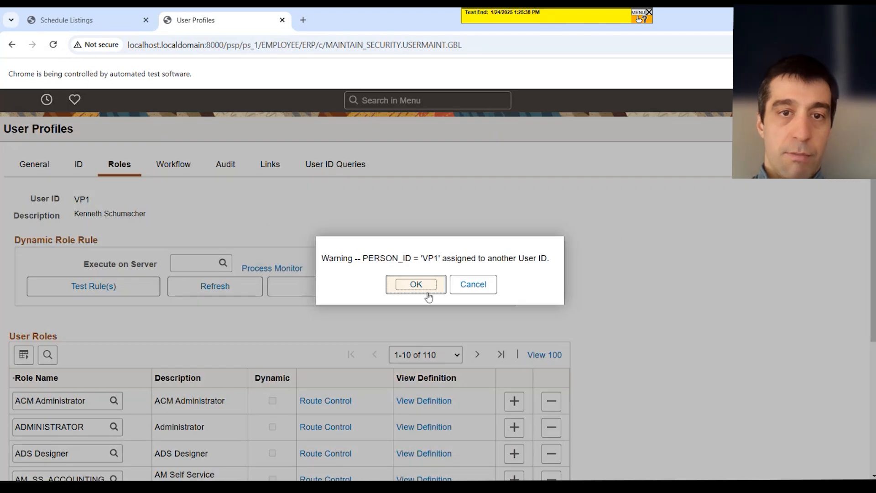
left_click(428, 294)
left_click(429, 289)
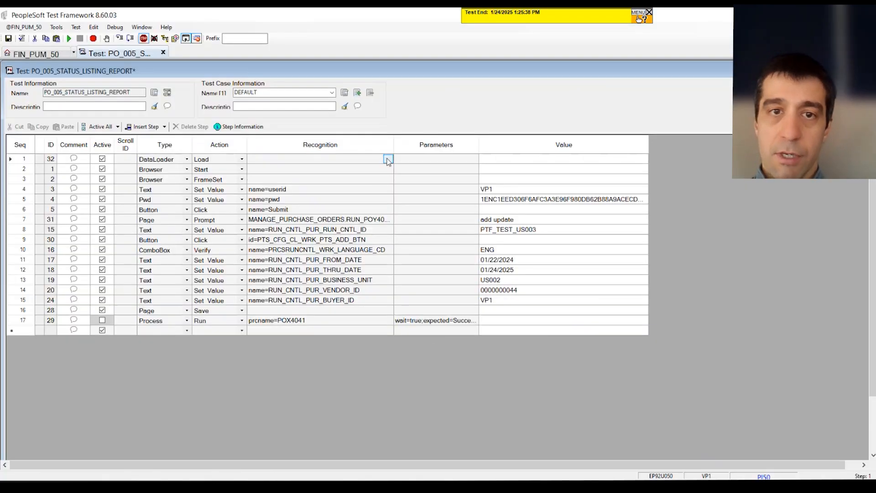
left_click(388, 158)
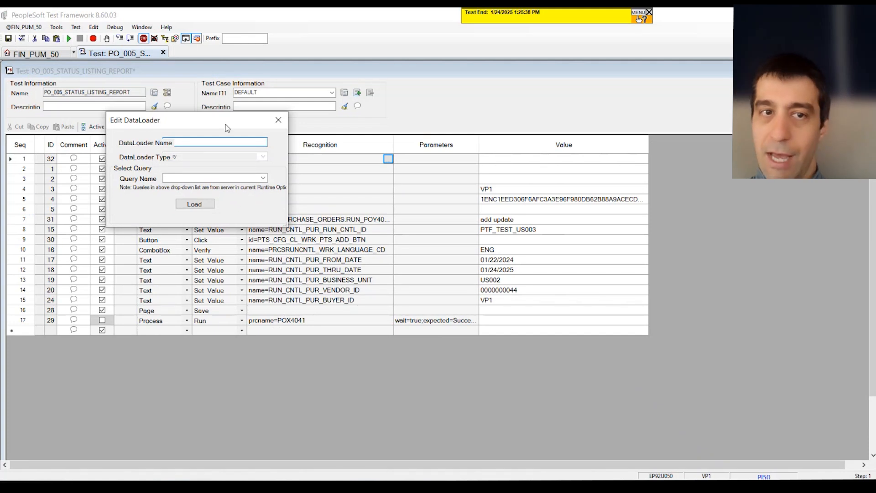
left_click_drag(216, 124, 468, 211)
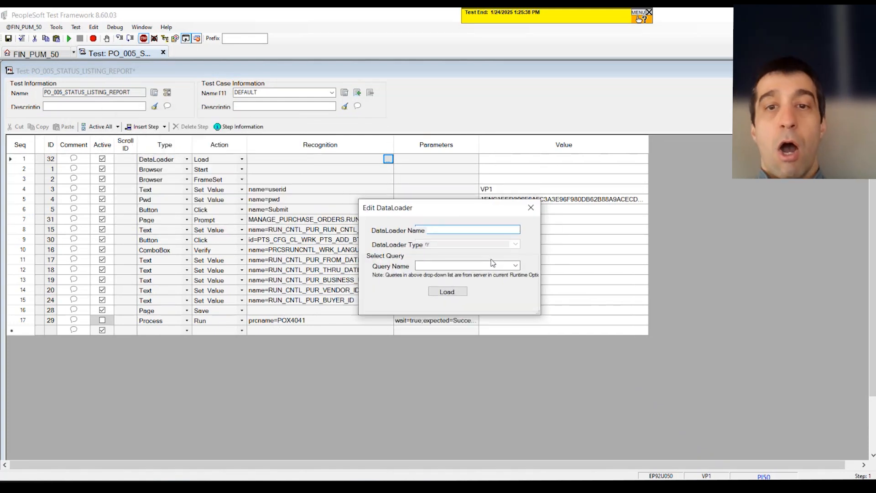
left_click(531, 208)
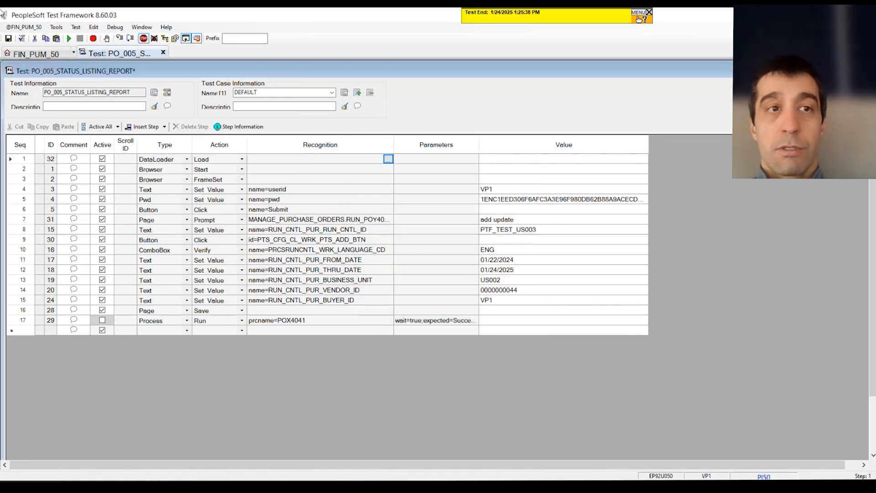
Review the PI50 runtime options' URL, password and DataLoader host, SSL port and node ID, then accept them
left_click(20, 27)
left_click(46, 73)
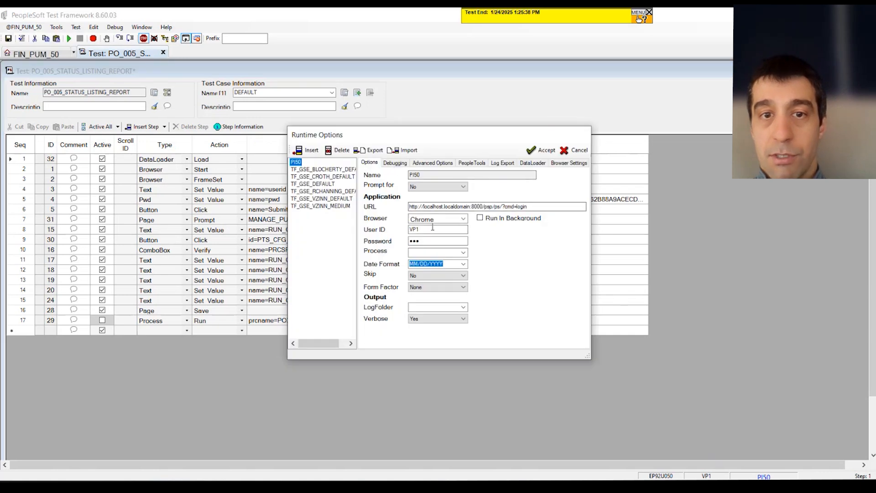
left_click_drag(425, 230, 405, 243)
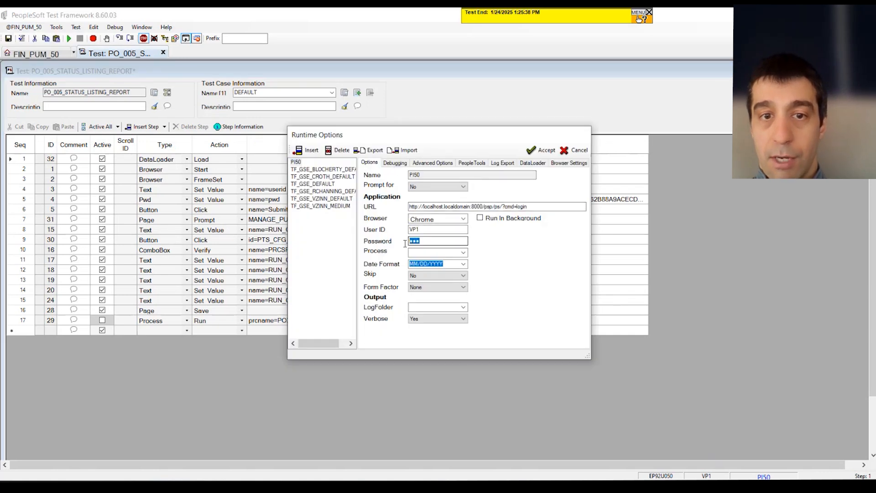
left_click(533, 162)
left_click_drag(463, 176, 388, 177)
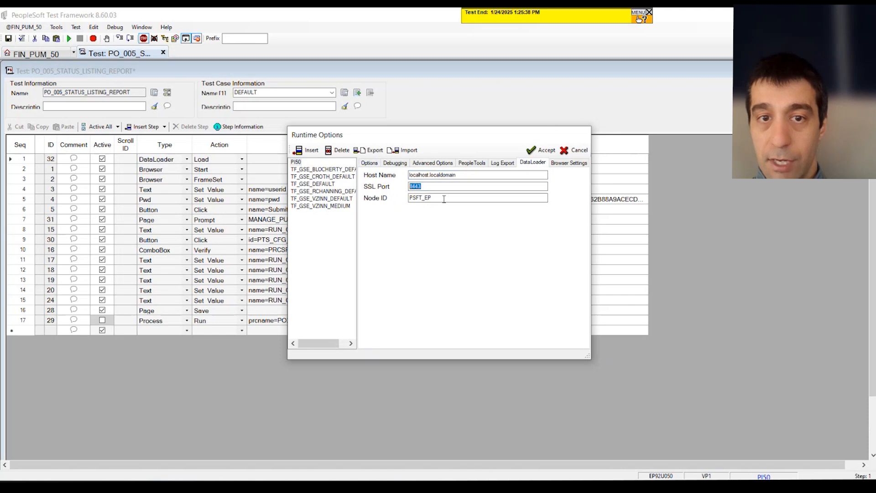
left_click_drag(440, 198, 408, 198)
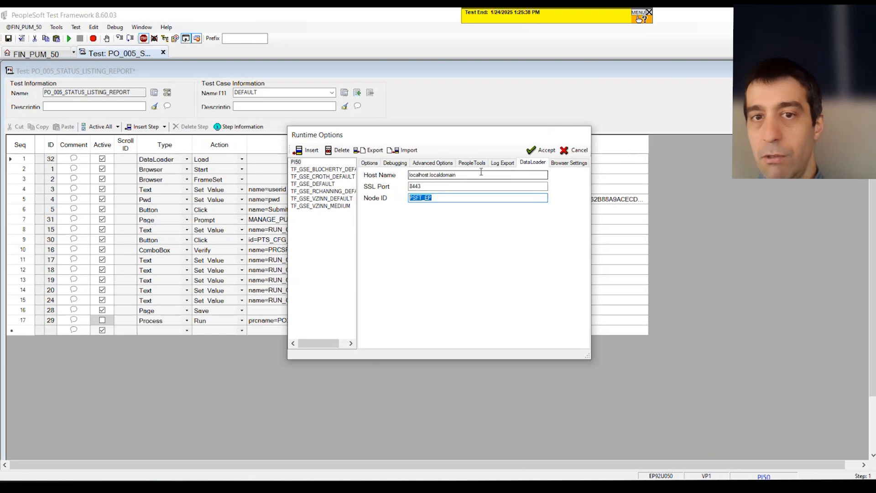
left_click(371, 163)
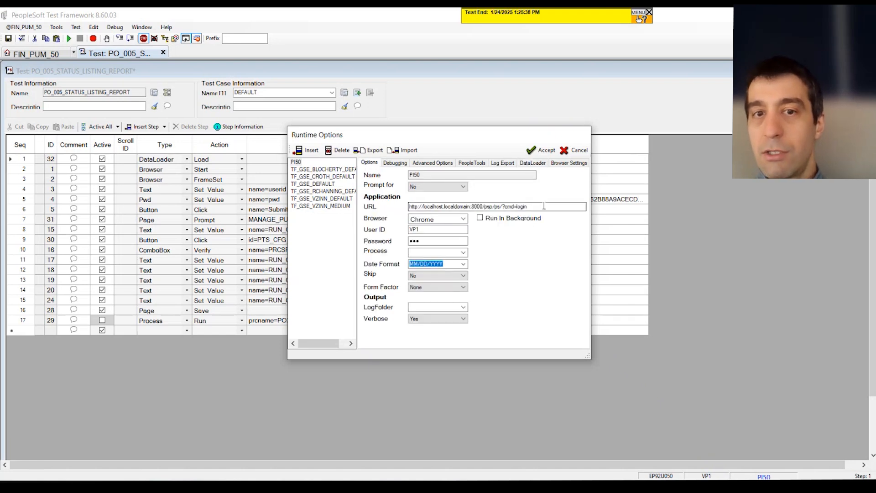
left_click_drag(543, 206, 372, 210)
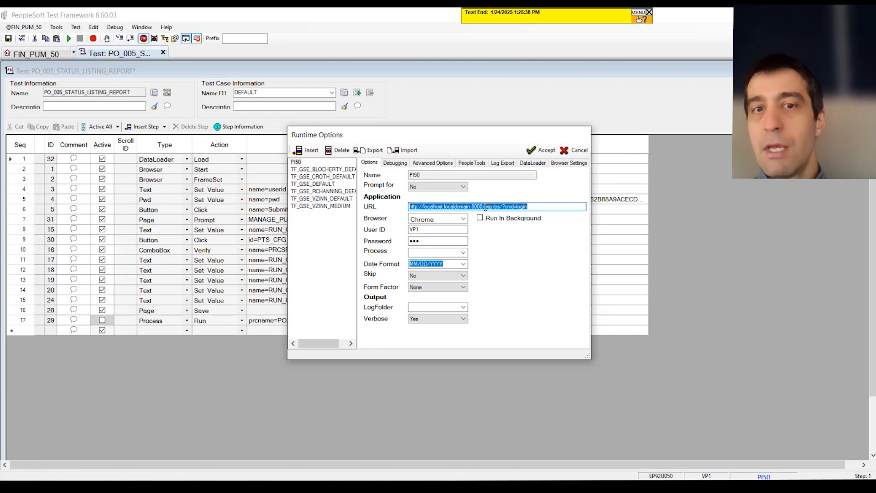
left_click(533, 163)
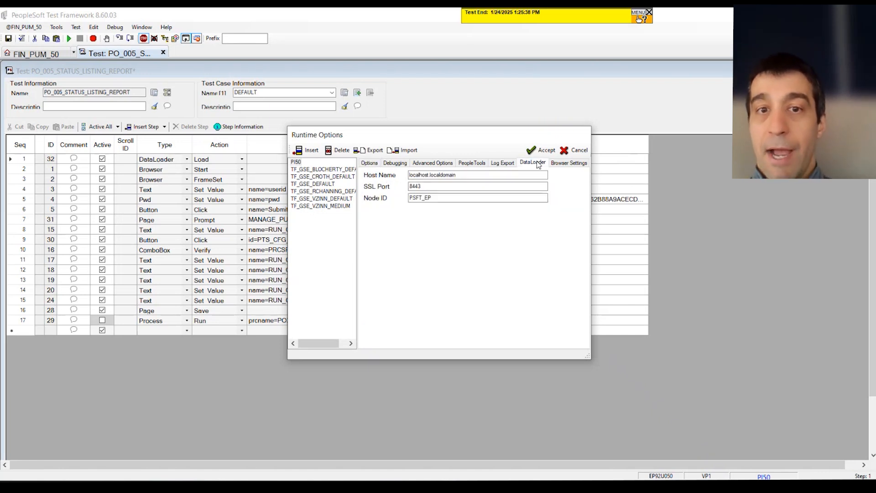
left_click_drag(422, 186, 395, 191)
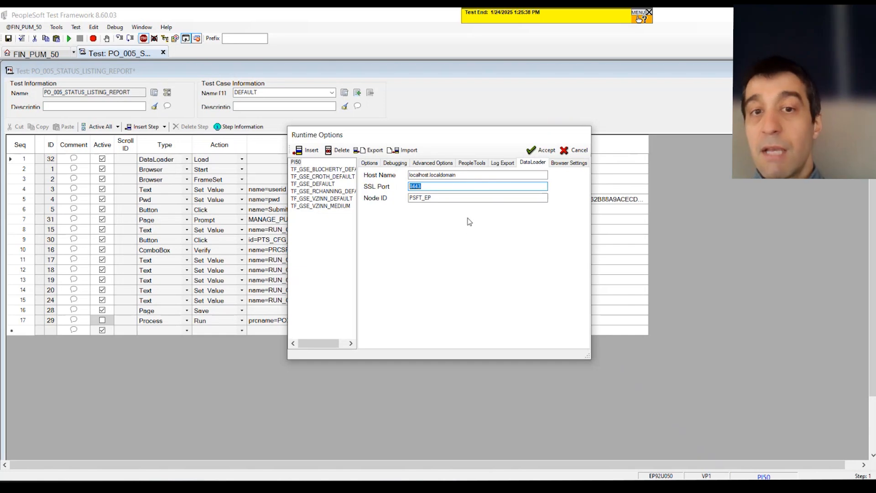
left_click(543, 150)
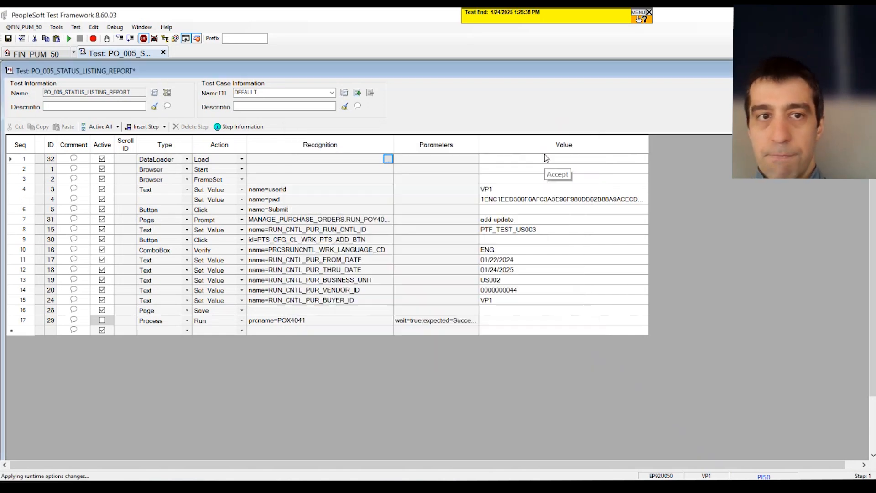
Reopen the Edit DataLoader dialog from the first step's recognition cell and reposition it
left_click(179, 164)
left_click(211, 165)
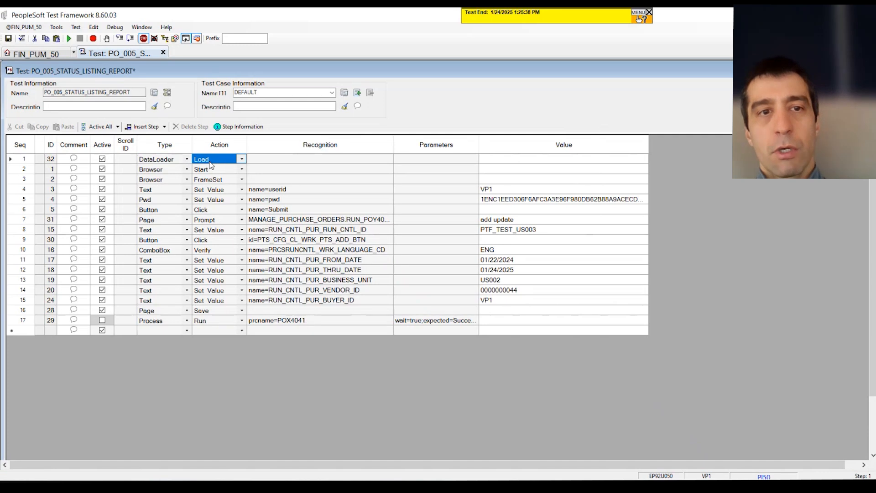
left_click(327, 161)
left_click(365, 163)
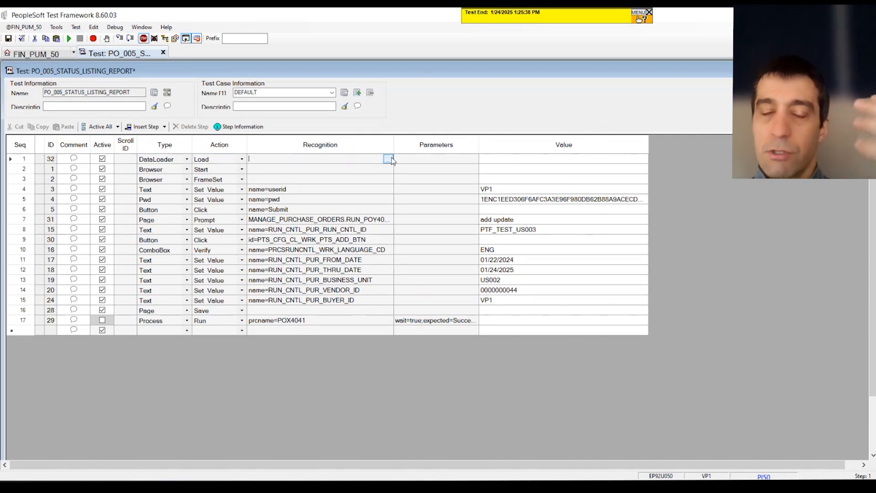
left_click(388, 159)
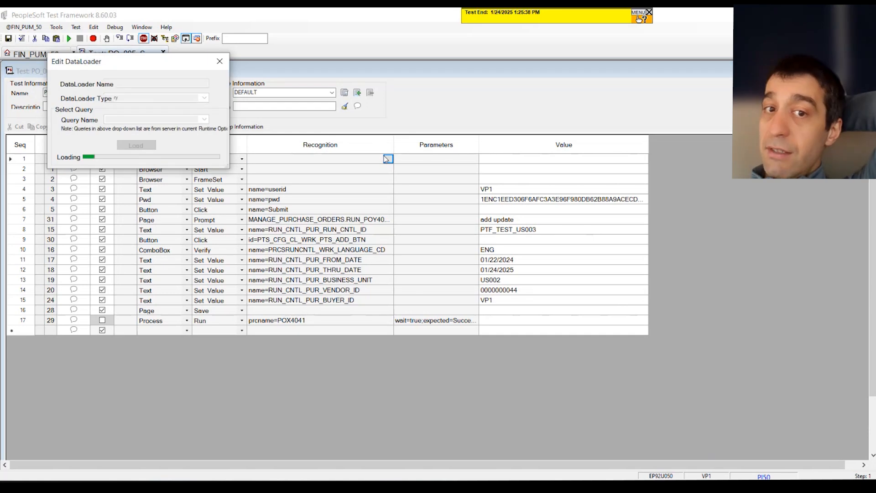
left_click_drag(105, 53, 342, 149)
left_click_drag(466, 262, 563, 295)
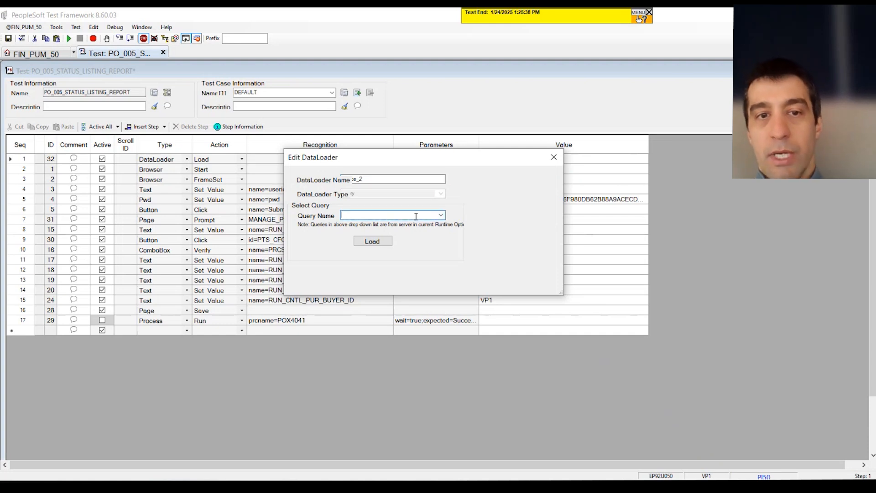
Pick the VENDOR query as the DataLoader's query name and load its fields
type("VE")
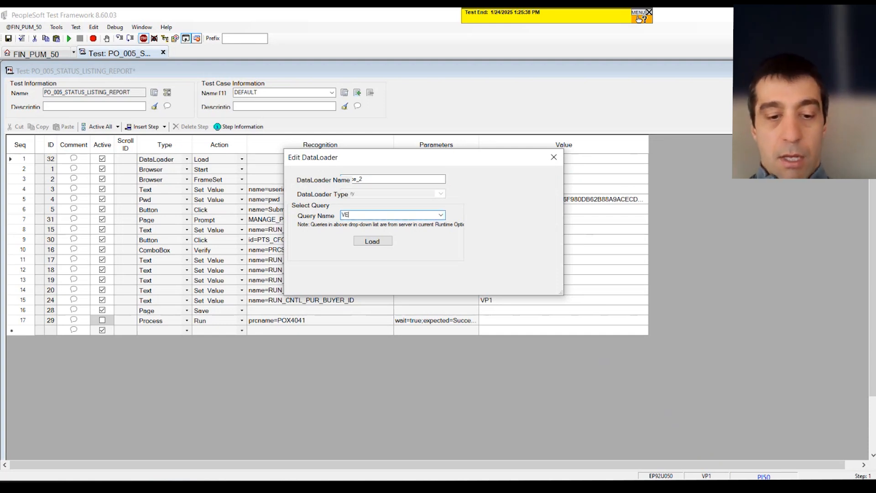
type("ND")
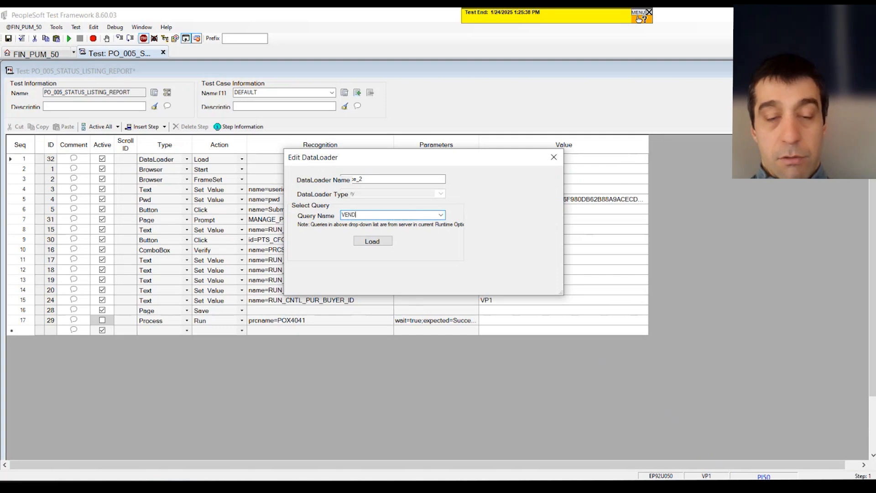
type("OR")
left_click(440, 215)
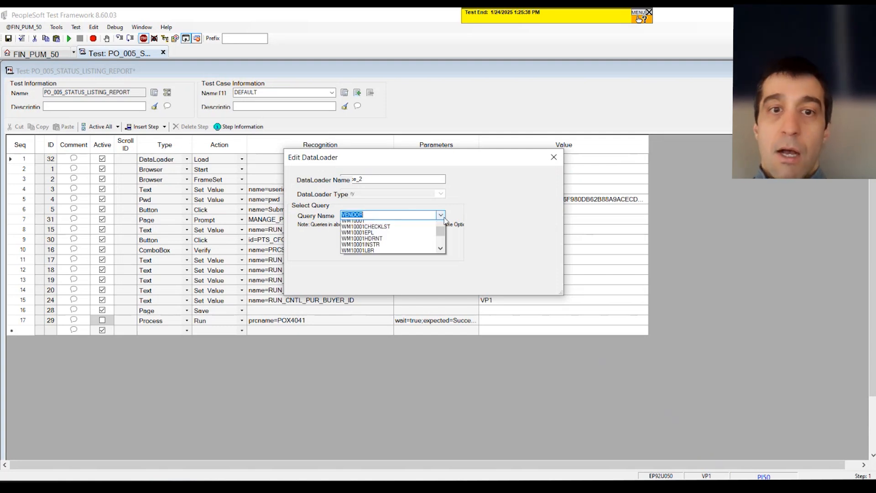
left_click(424, 223)
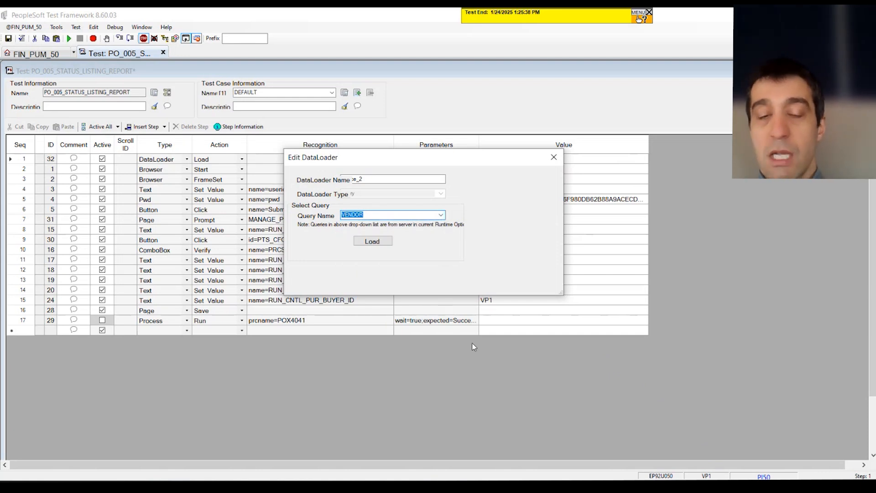
left_click(373, 241)
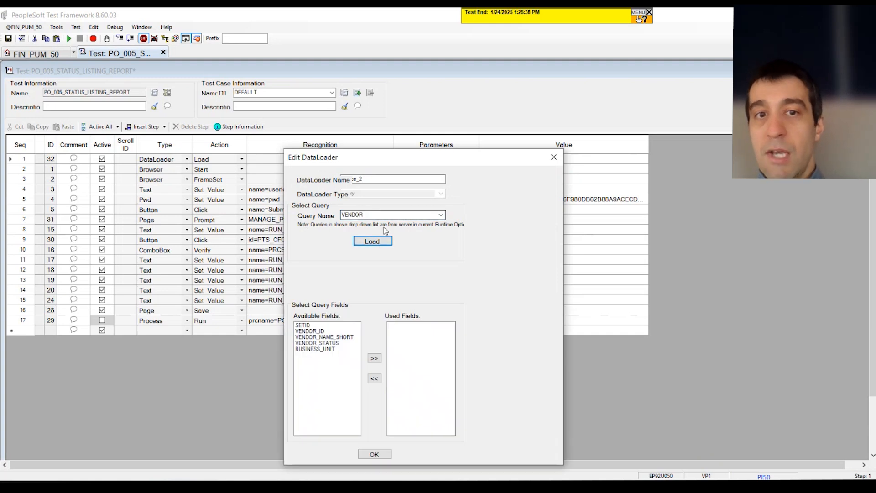
Move VENDOR_ID and BUSINESS_UNIT into the used fields and confirm the DataLoader settings
left_click(321, 332)
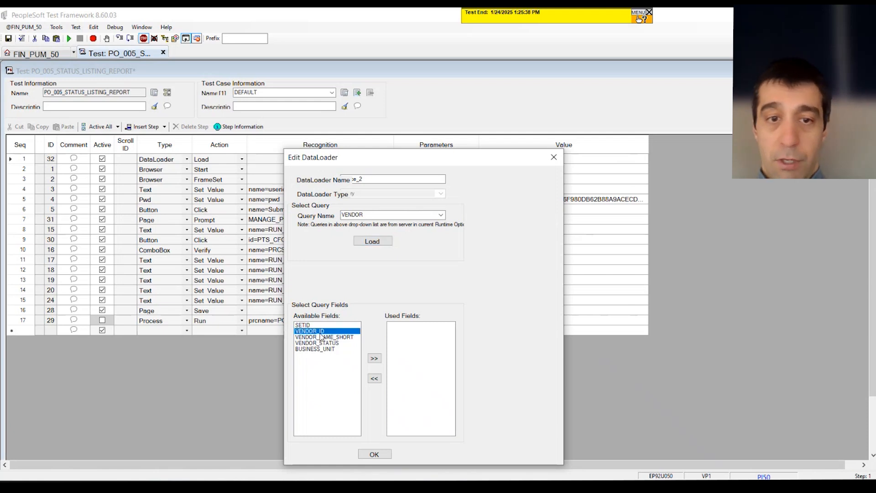
left_click(375, 359)
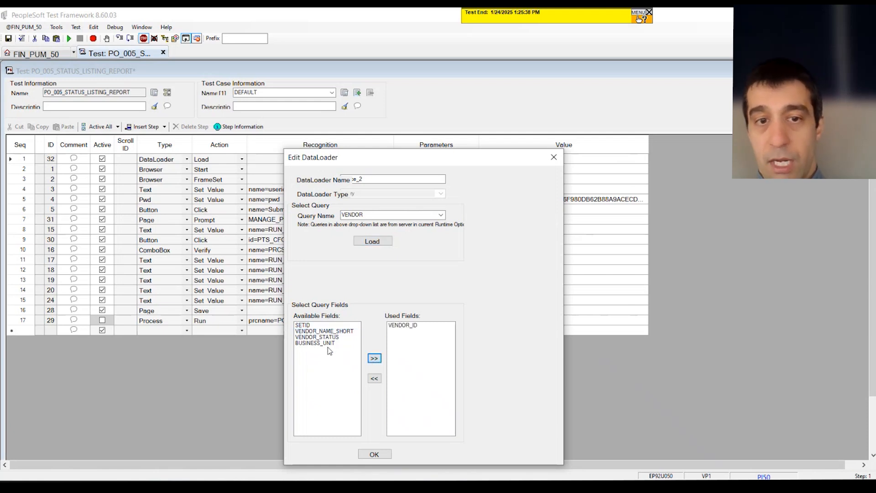
left_click(327, 343)
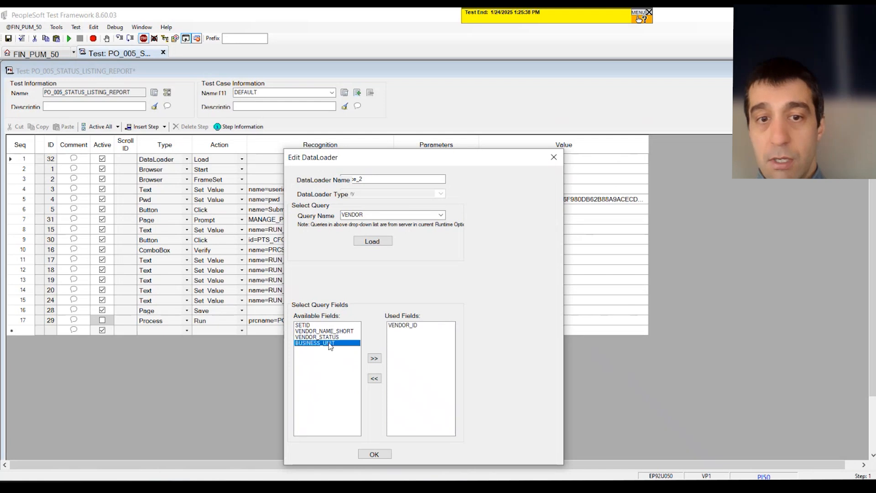
left_click(374, 359)
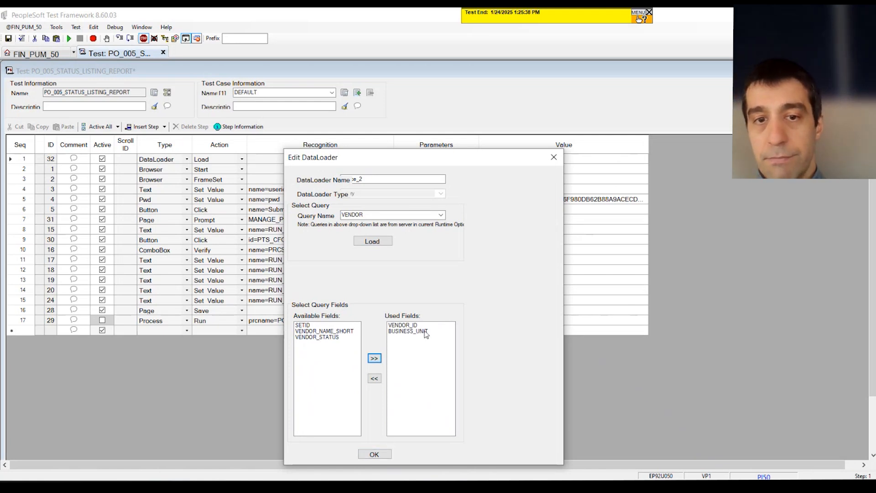
left_click(374, 454)
Reopen the VENDOR query's field selection for editing and confirm it without changes
left_click_drag(139, 54, 427, 197)
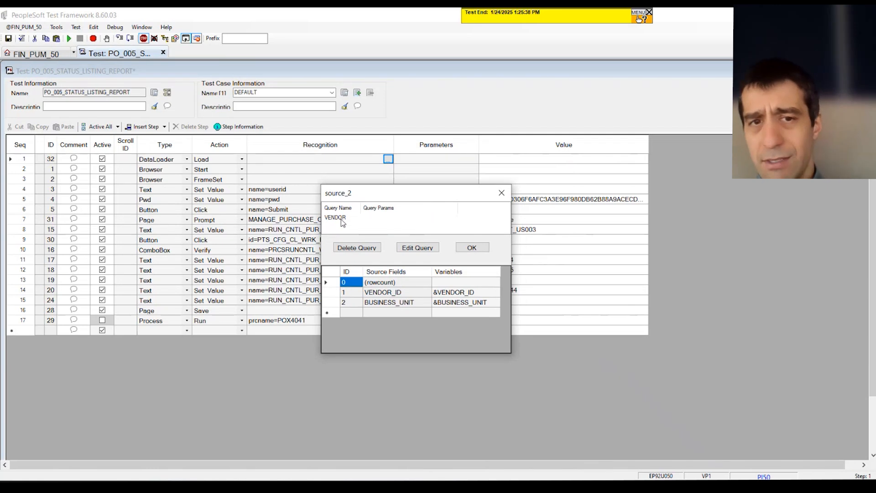
left_click(329, 218)
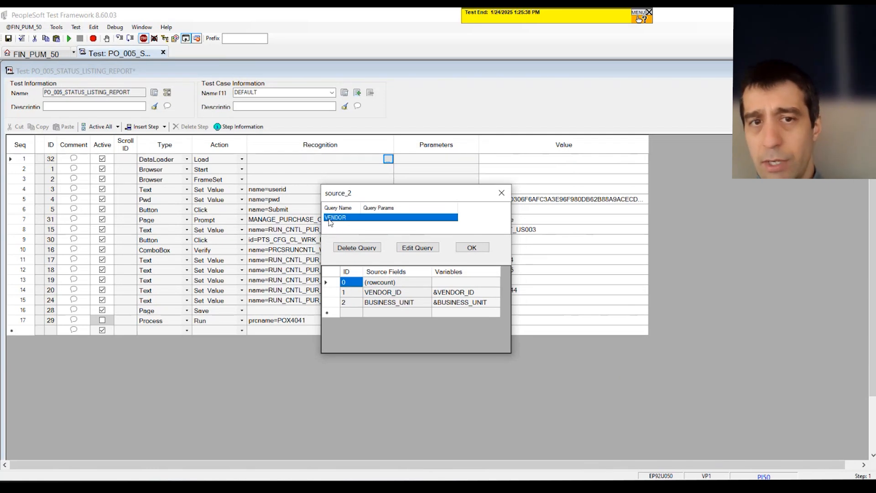
left_click(428, 252)
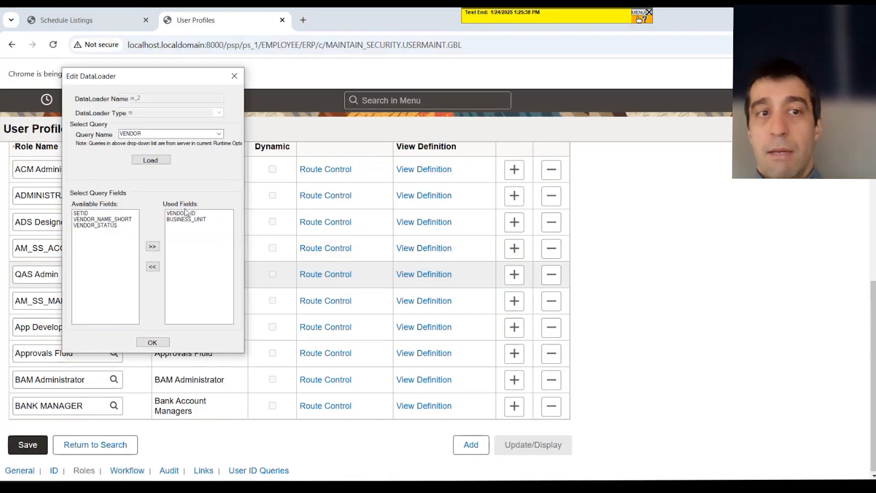
left_click_drag(159, 79, 304, 115)
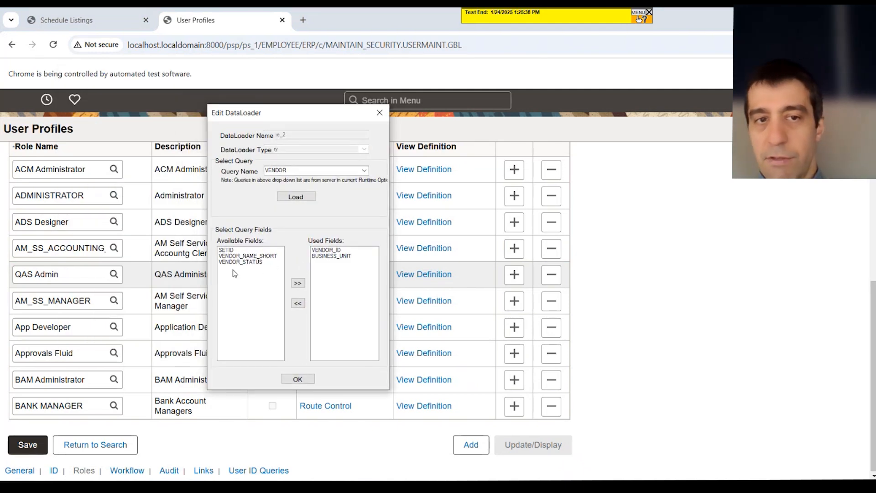
left_click(301, 380)
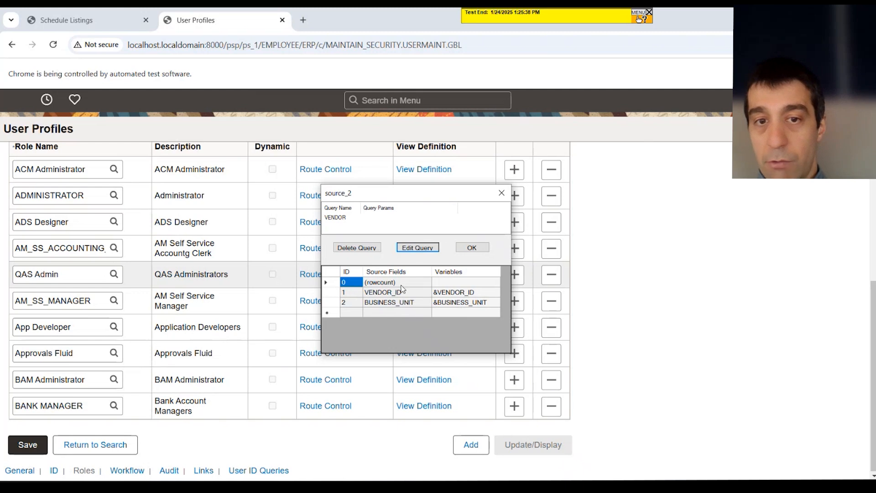
Set the rowcount variable of the VENDOR source to &row_count
left_click(445, 283)
type("&")
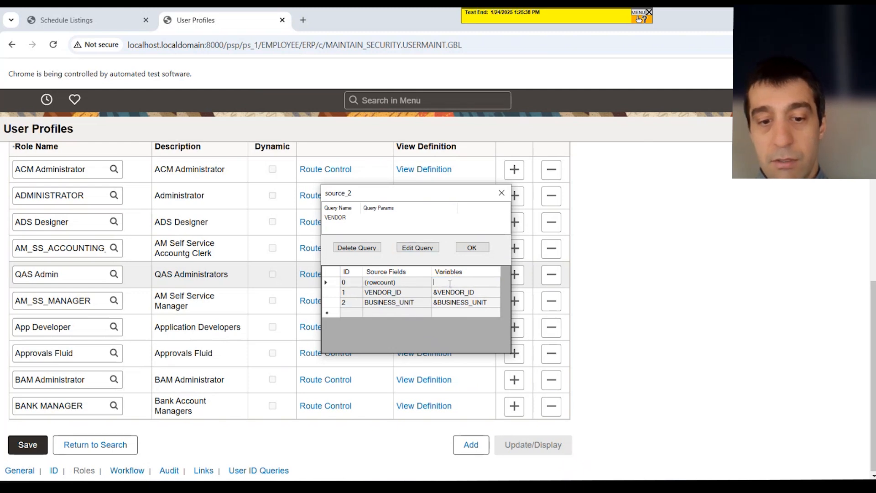
type("row")
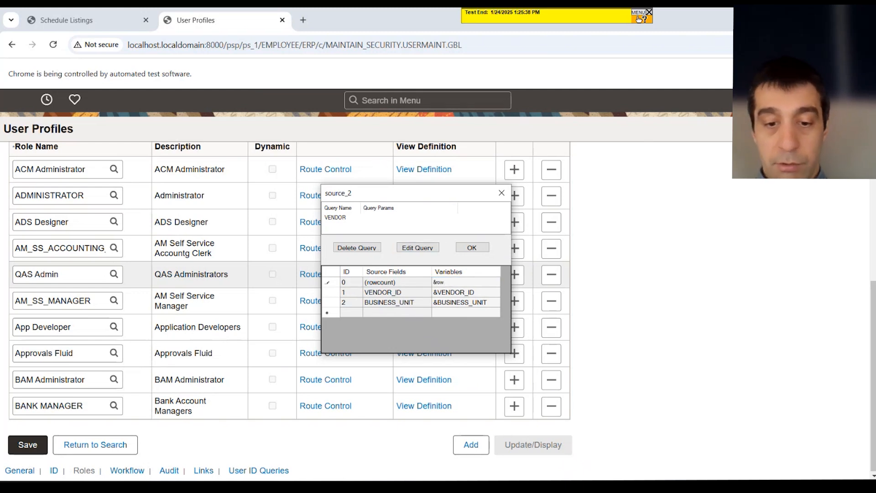
type("_count")
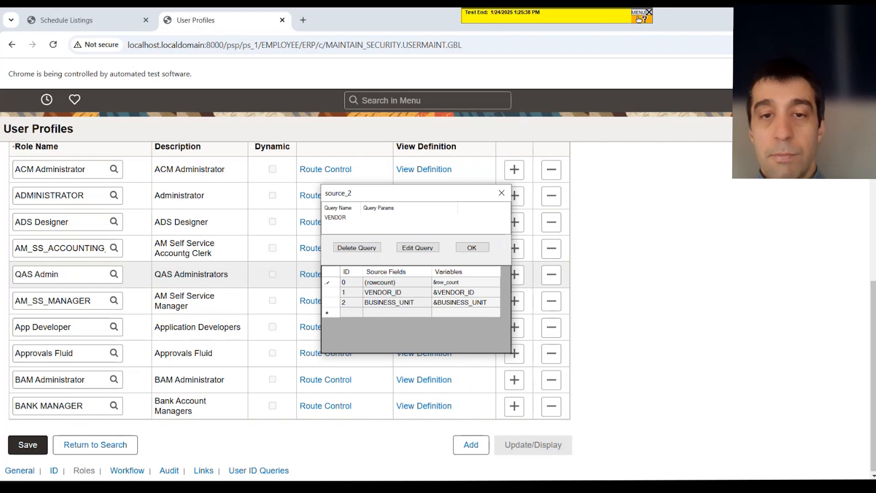
left_click_drag(471, 282, 359, 279)
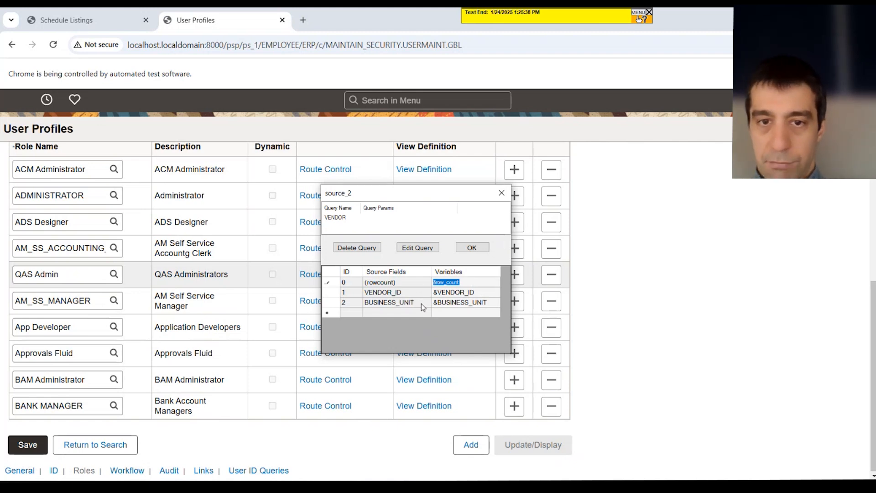
Copy the &VENDOR_ID variable name from the VENDOR_ID source field and close the source dialog
left_click(466, 292)
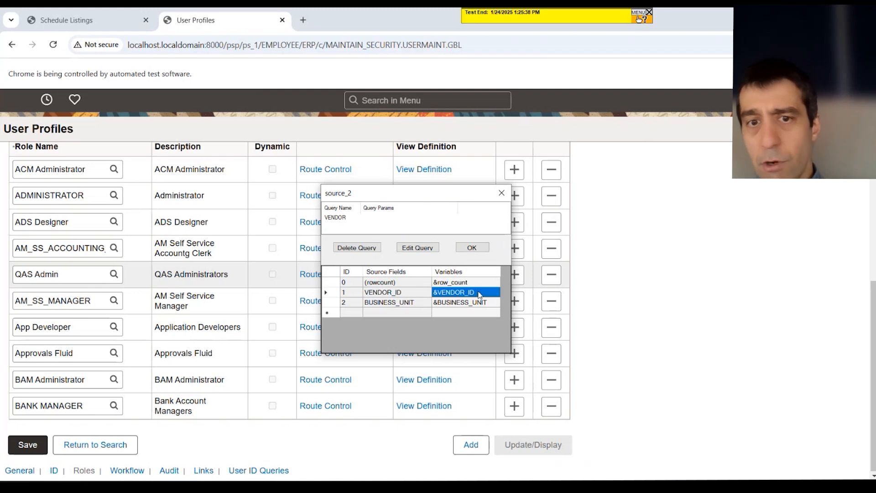
left_click(476, 303)
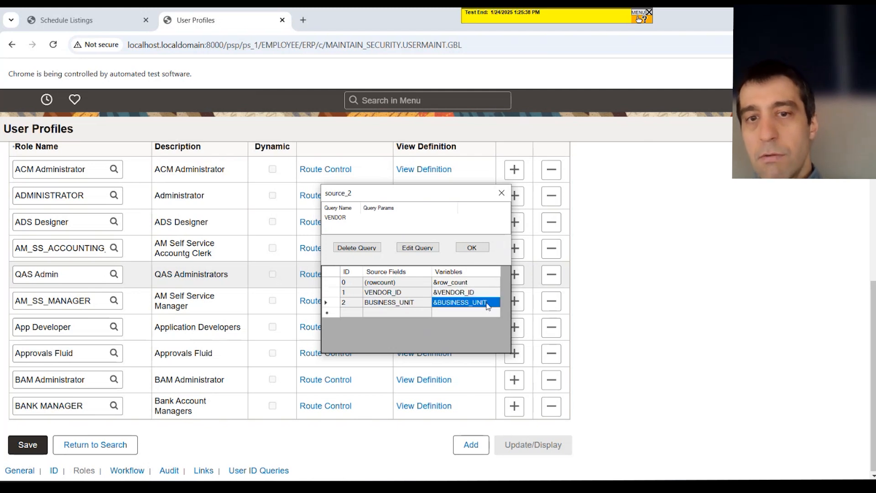
left_click(487, 302)
left_click(437, 294)
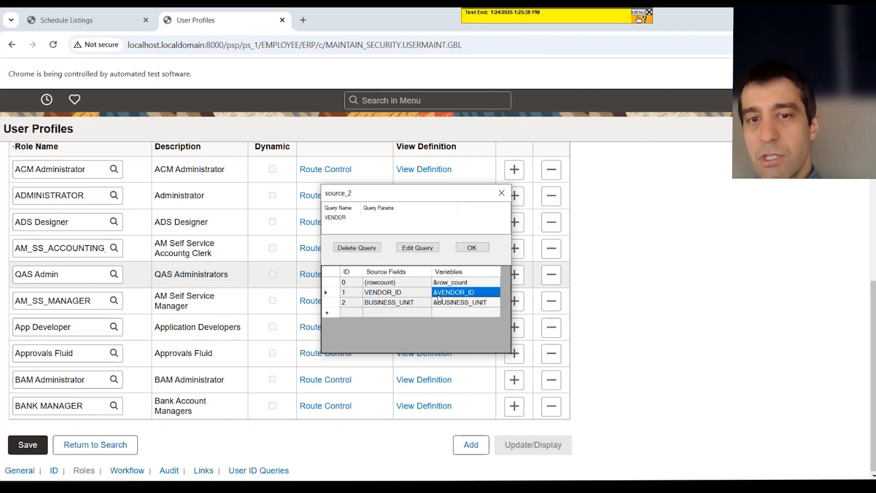
left_click(438, 294)
left_click_drag(437, 293, 432, 293)
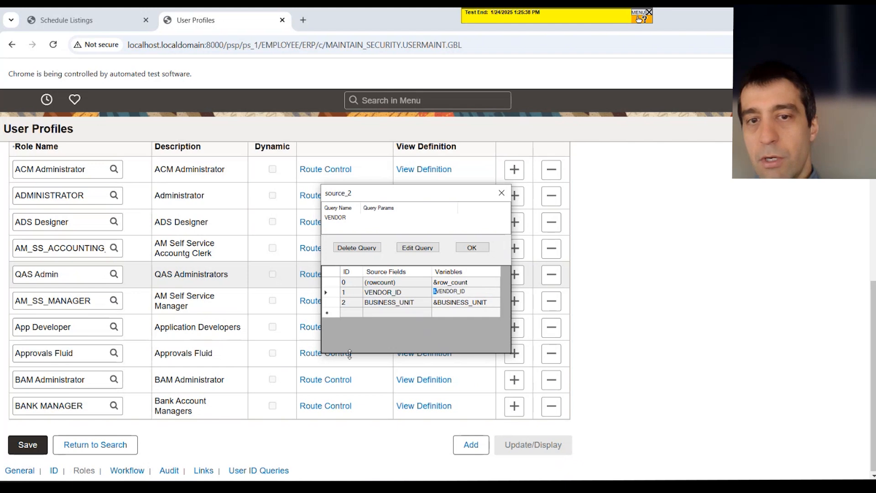
left_click(475, 284)
left_click(476, 293)
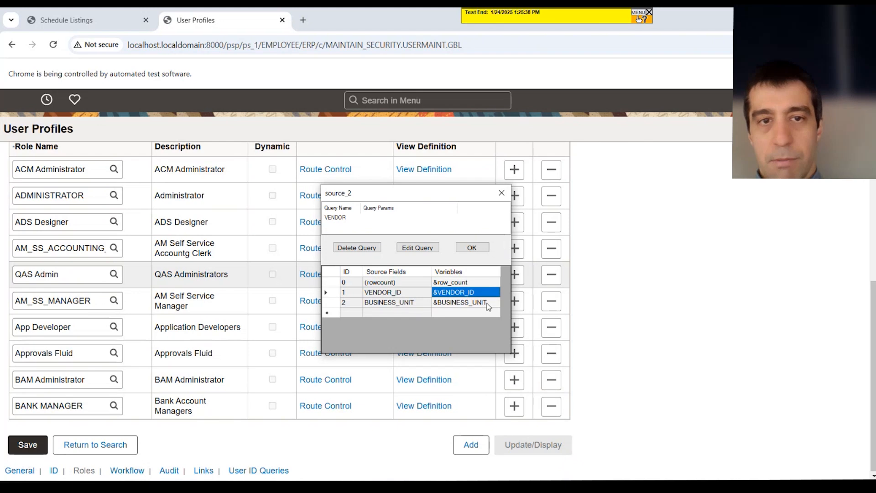
left_click(478, 294)
key("ctrl+c")
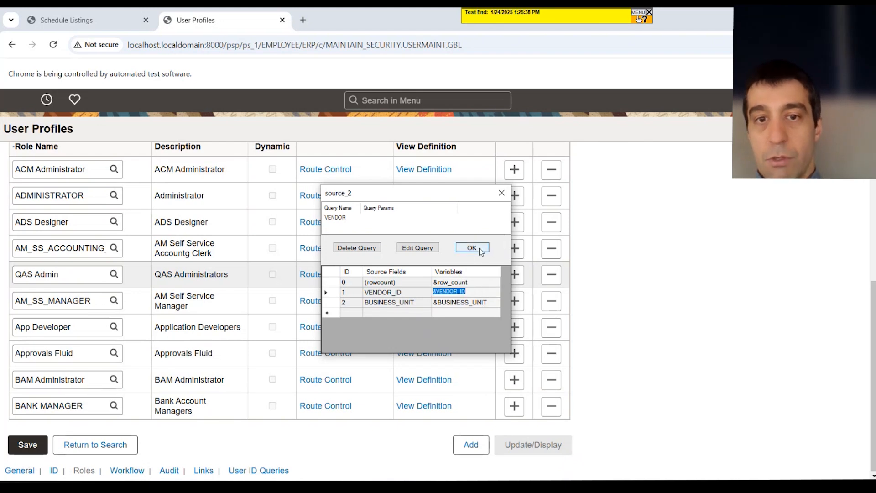
left_click(465, 312)
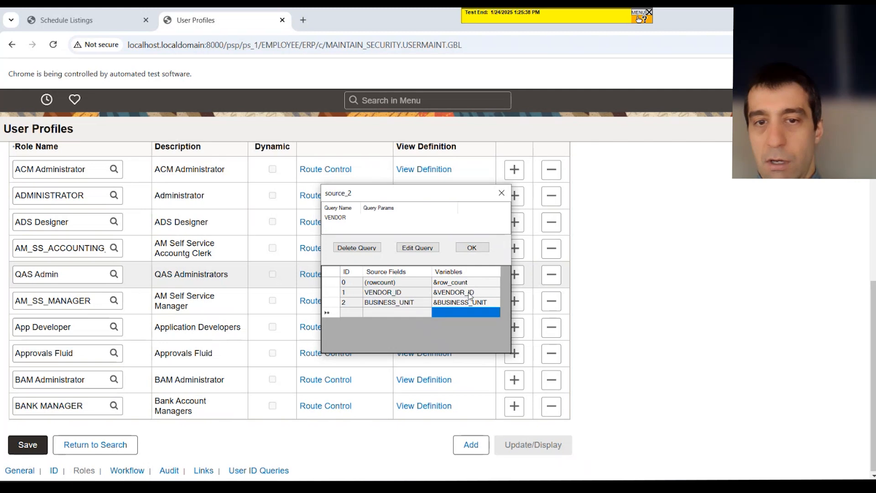
left_click(471, 294)
left_click(474, 292)
left_click(474, 292)
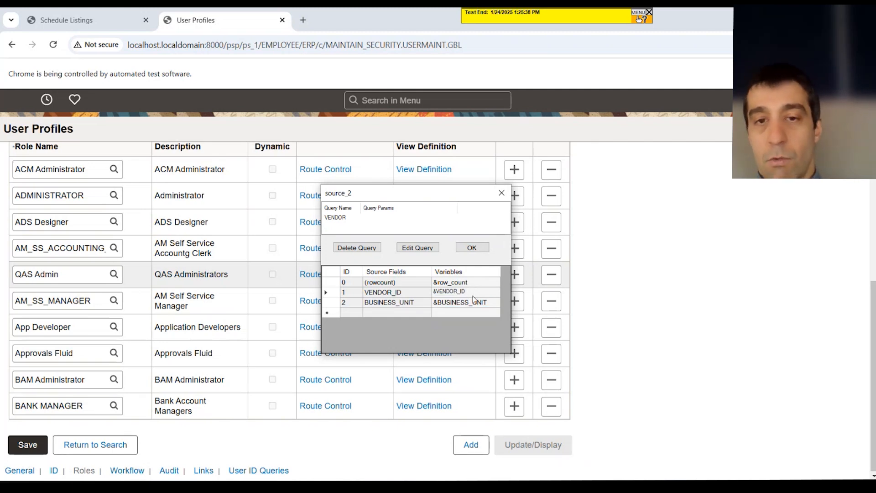
key("Return")
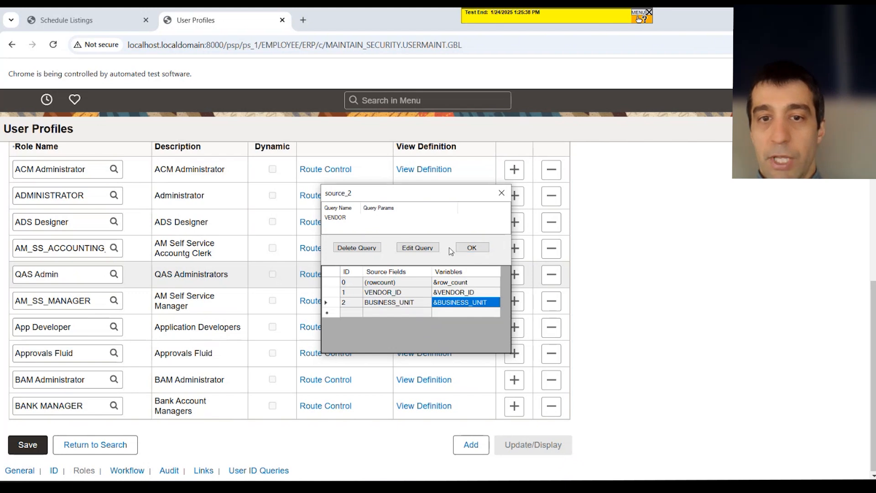
left_click(480, 249)
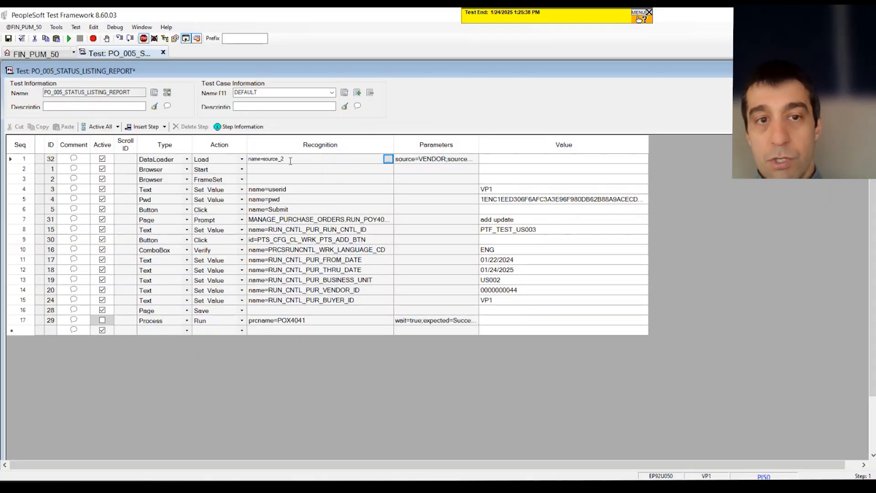
Paste &VENDOR_ID as the value of the RUN_CNTL_PUR_VENDOR_ID step
left_click_drag(478, 146, 644, 147)
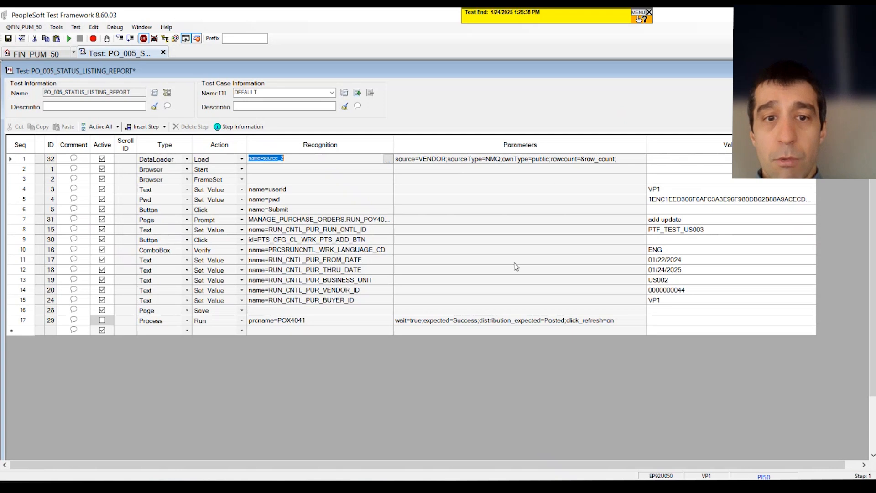
left_click(677, 292)
key("ctrl+v")
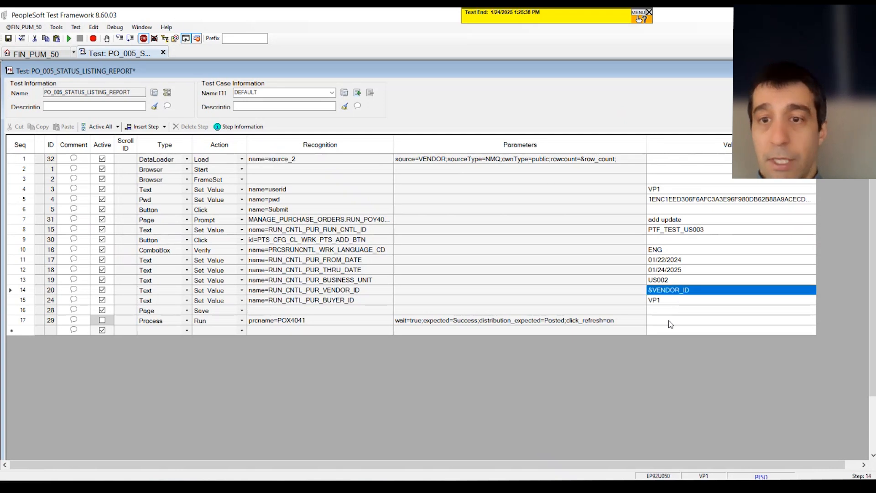
Review the DataLoader step's parameters and the vendor ID step's value
left_click(664, 324)
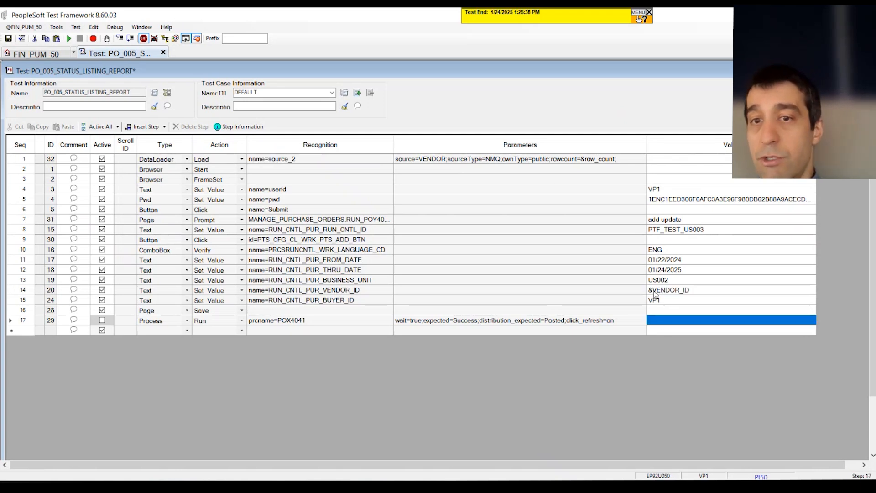
left_click(697, 292)
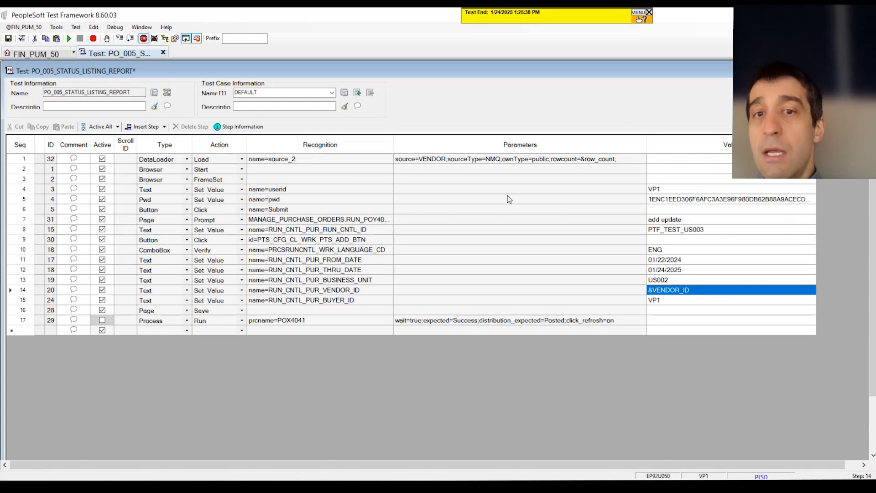
mouse_move(176, 159)
left_mouse_down()
mouse_move(524, 156)
mouse_move(703, 171)
mouse_move(712, 162)
left_mouse_up()
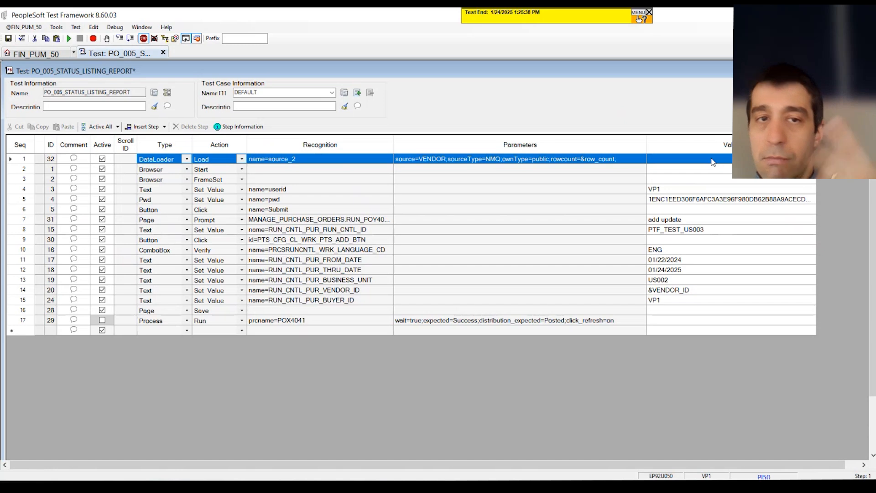
left_click(657, 292)
left_click(645, 292)
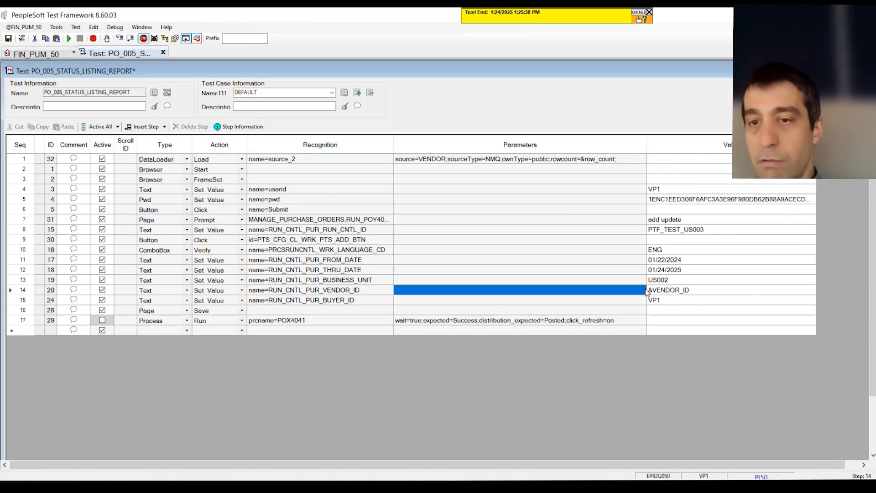
left_click(673, 291)
left_click(673, 291)
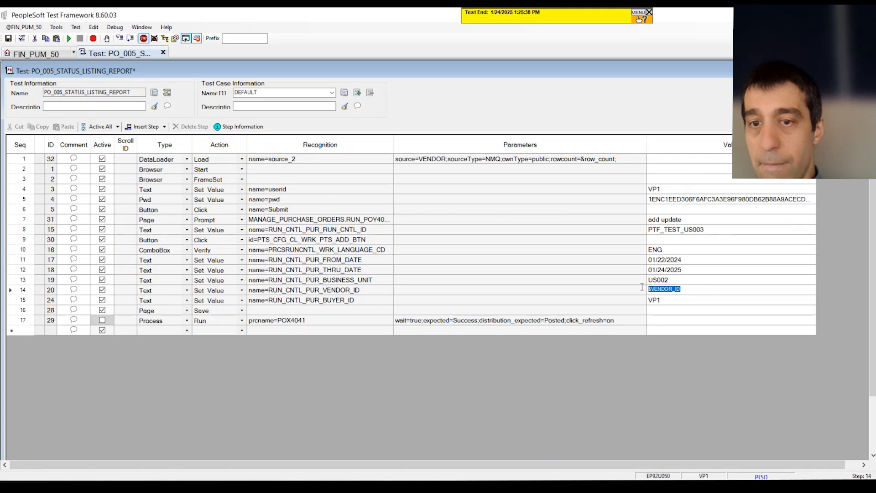
Review the DataLoader step's VENDOR source parameters and save the test
left_click(375, 230)
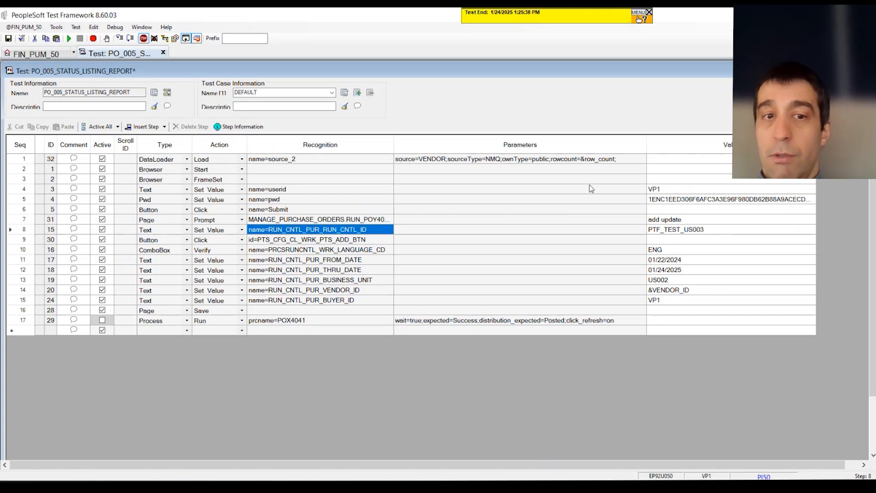
left_click(329, 157)
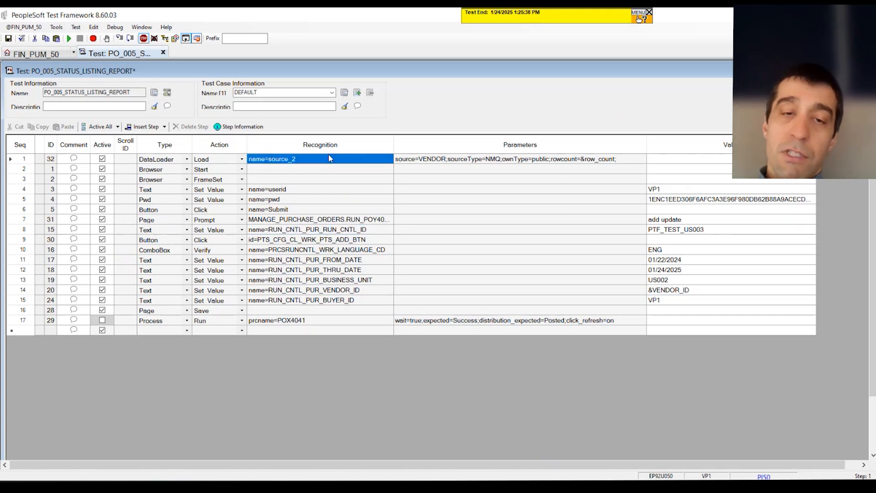
left_click(493, 160)
left_click(436, 160)
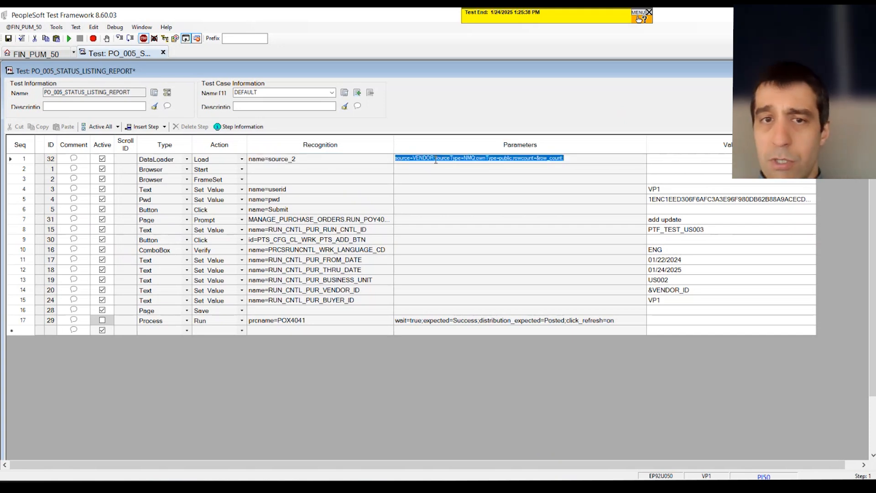
left_click_drag(434, 159, 417, 158)
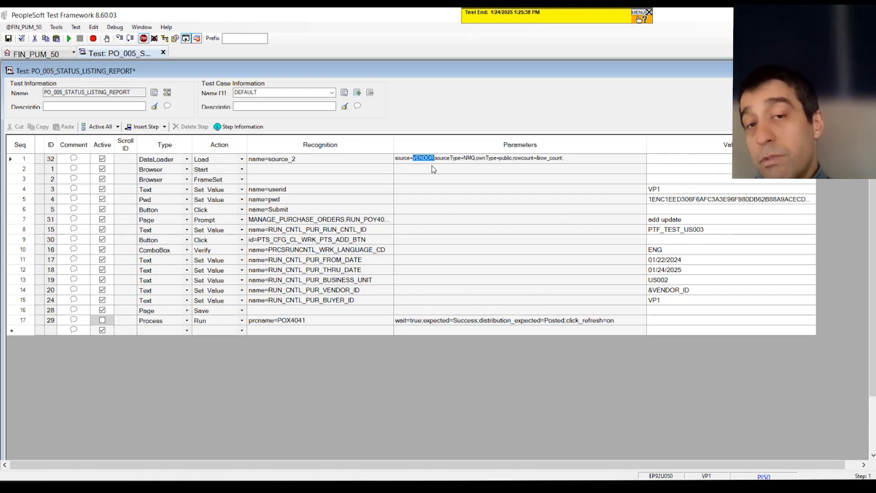
left_click(436, 179)
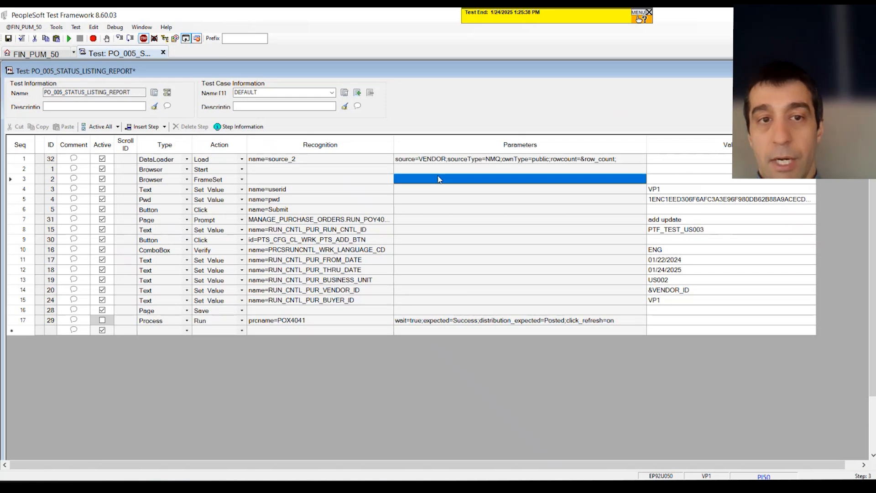
left_click(8, 39)
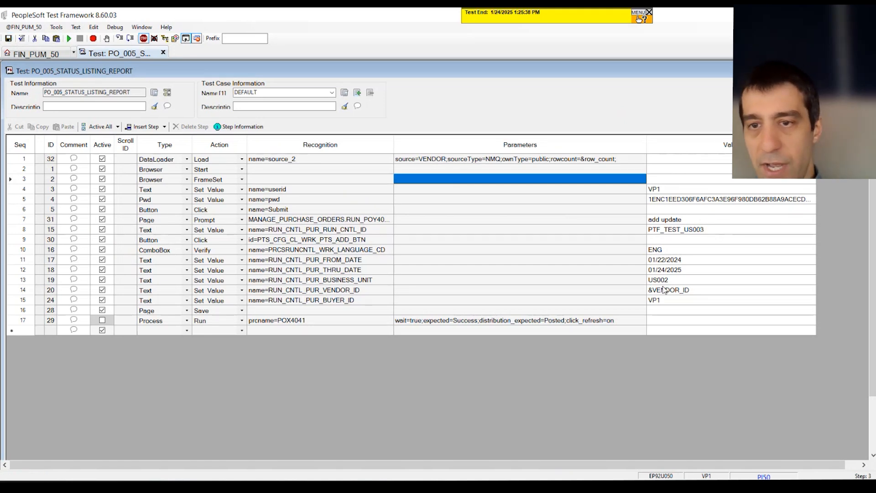
Set the RUN_CNTL_PUR_RUN_CNTL_ID value to PTF_TEST_US303 and run the test
left_click(704, 230)
left_click(698, 230)
left_click_drag(683, 230, 687, 230)
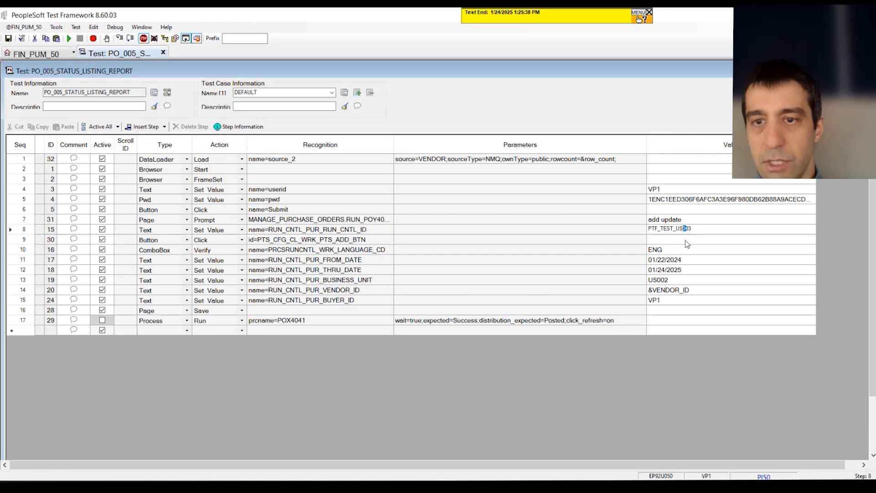
type("3")
left_click(572, 231)
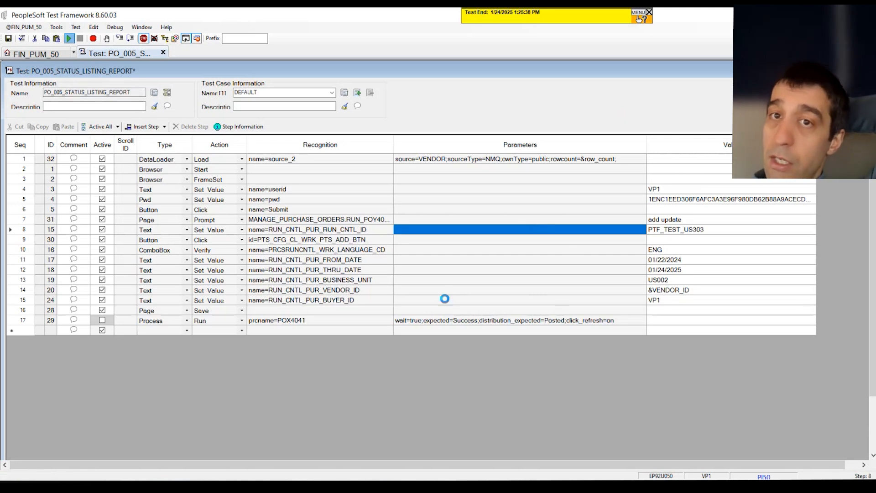
left_click(473, 289)
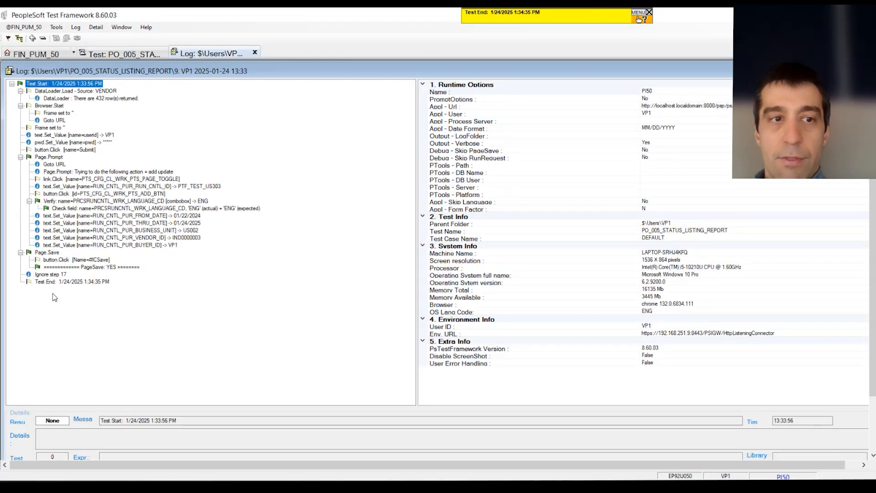
Examine the execution log entries for the page save, DataLoader row count, business unit and vendor ID
left_click(43, 267)
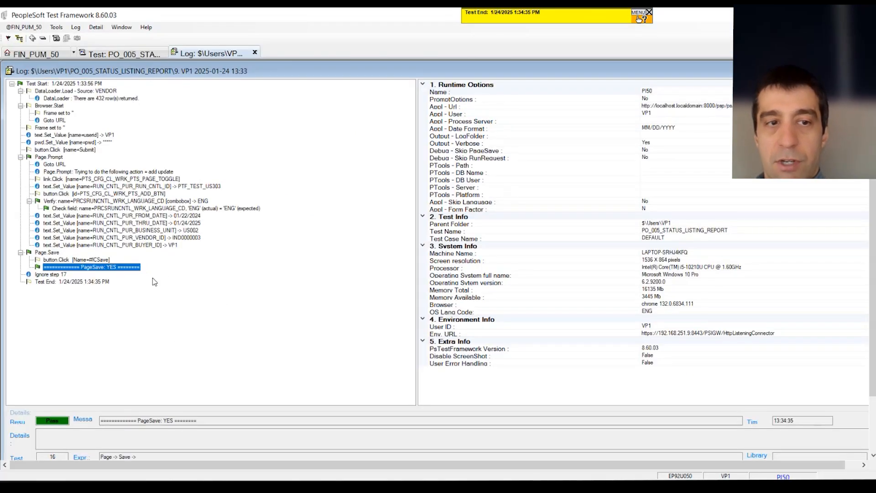
left_click_drag(63, 421, 13, 424)
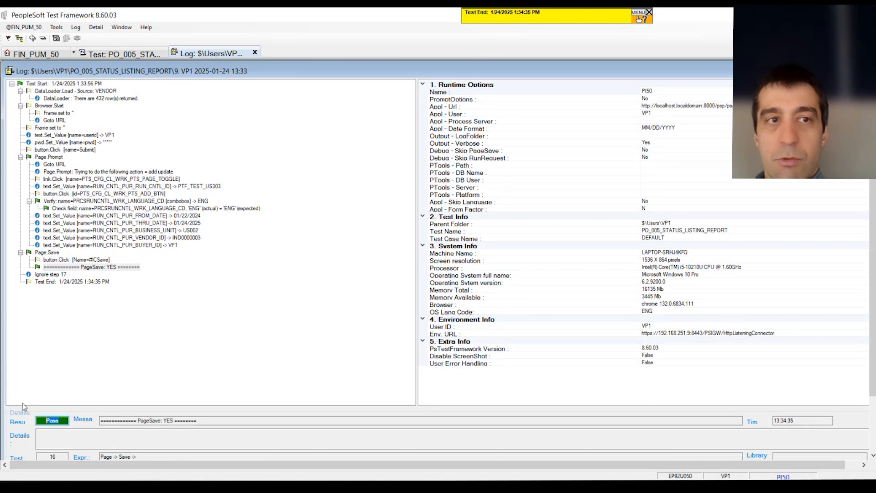
left_click(70, 93)
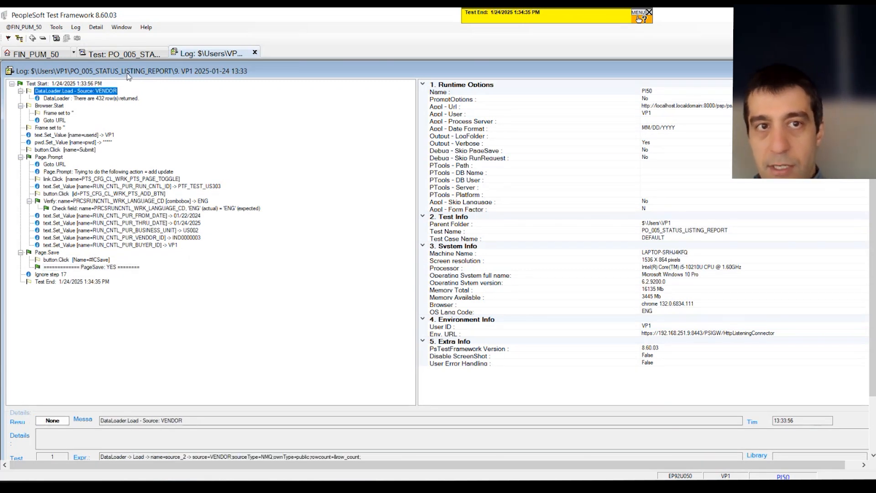
left_click(66, 100)
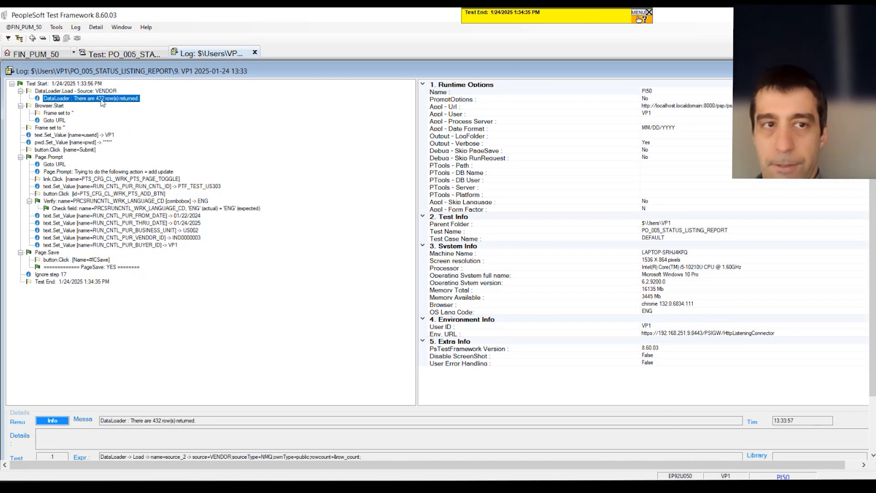
left_click(185, 231)
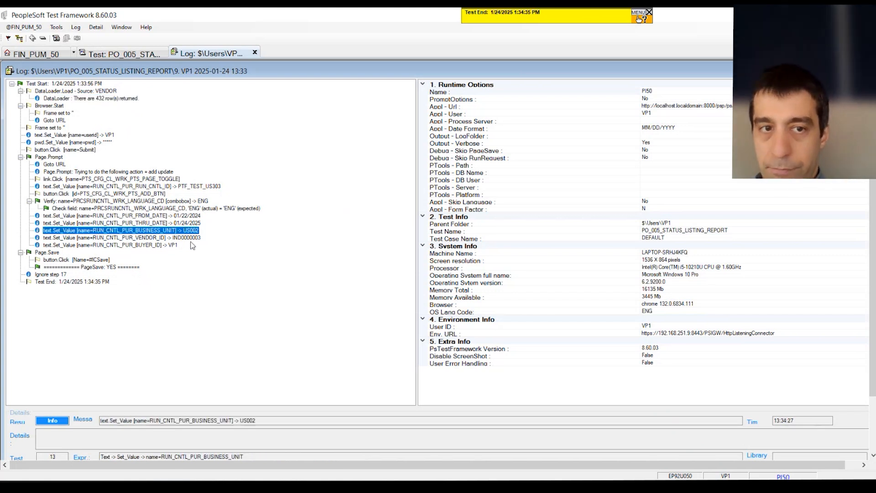
left_click(175, 238)
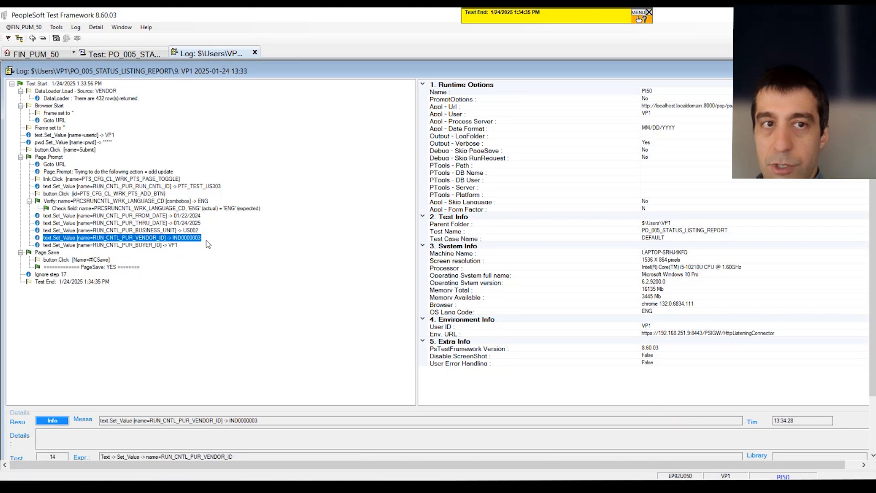
Return to the test and insert a Loop step with the For action right after the DataLoader step
left_click(121, 53)
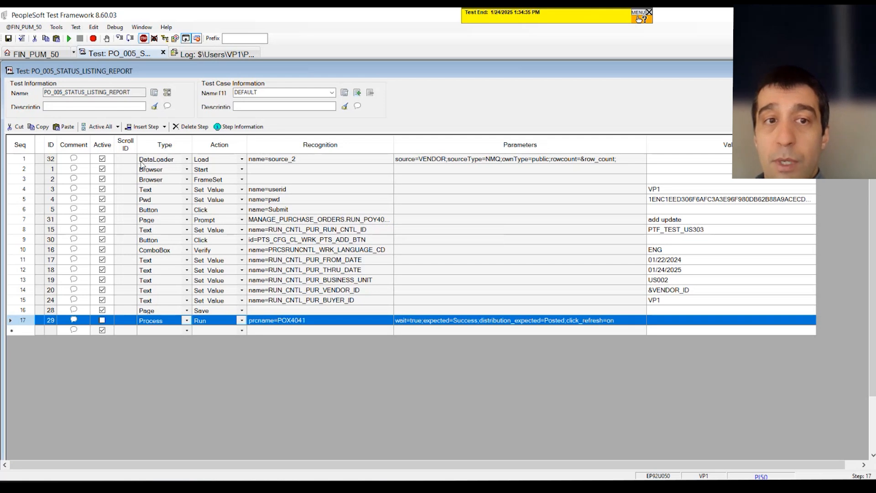
left_click(24, 160)
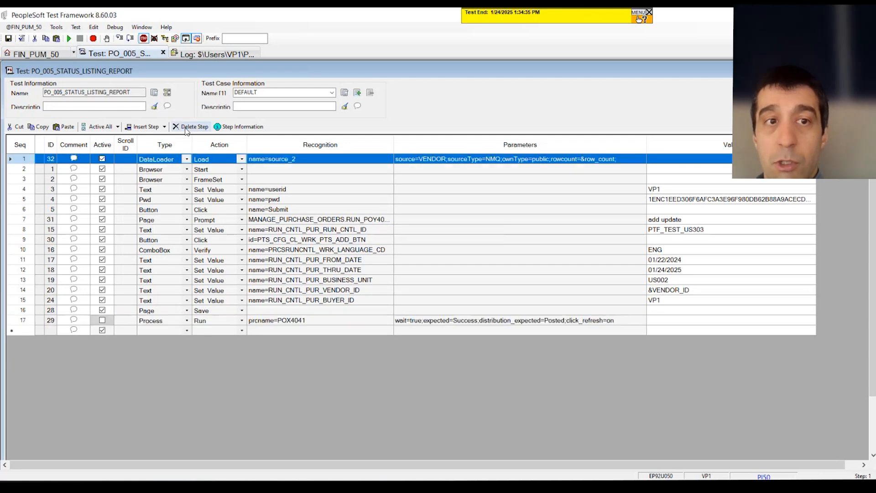
left_click(141, 127)
left_click(186, 170)
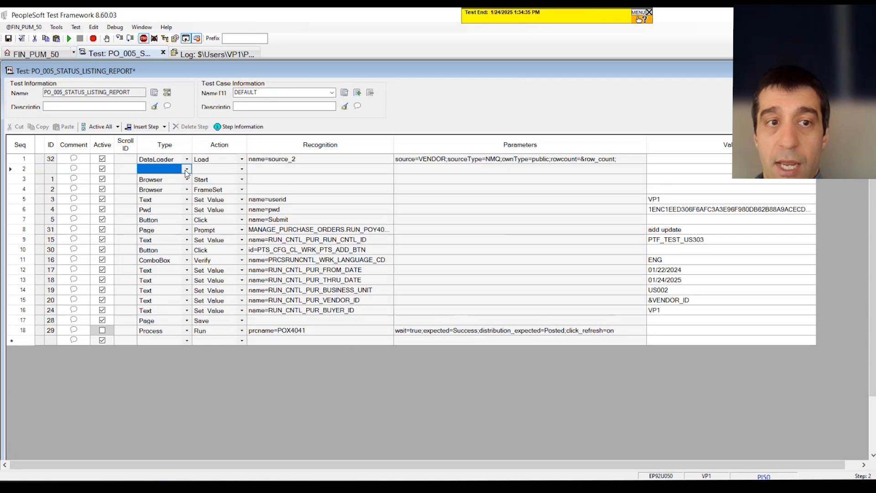
key("l")
key("l")
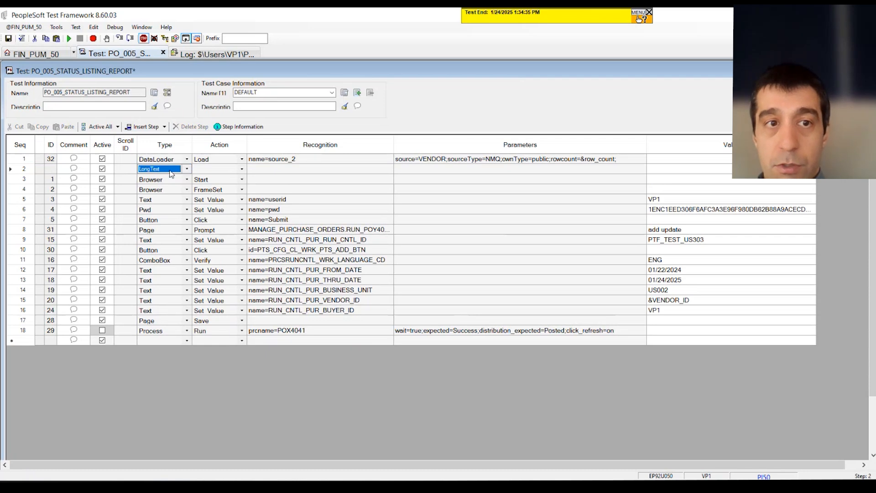
left_click(200, 171)
key("f")
Set the For loop's recognition to &Inx = 0 to &rowcount
left_click(272, 170)
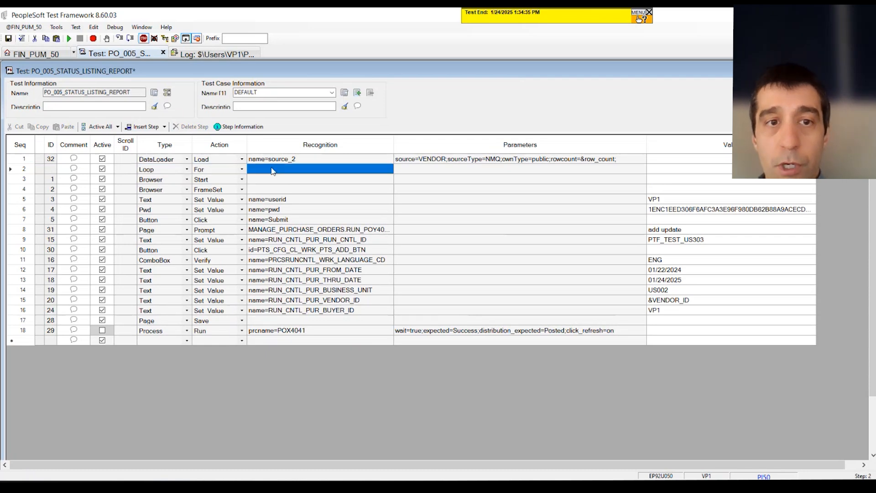
type("&")
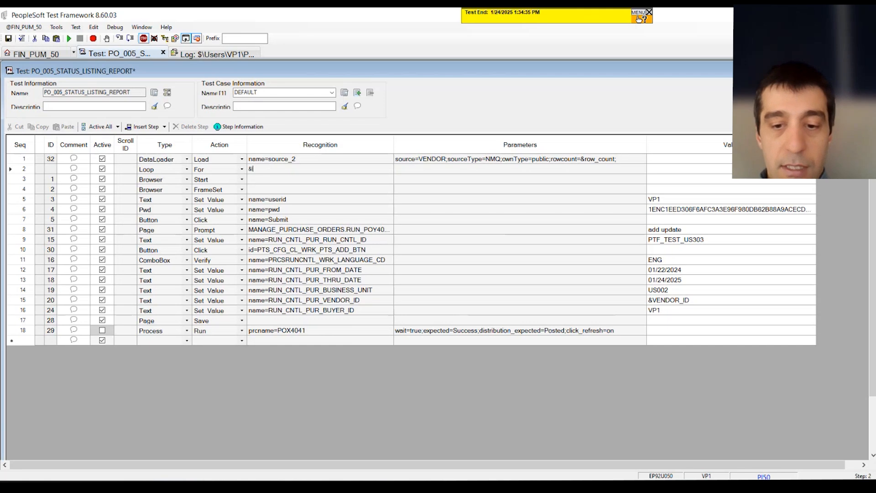
type("Ind = 0")
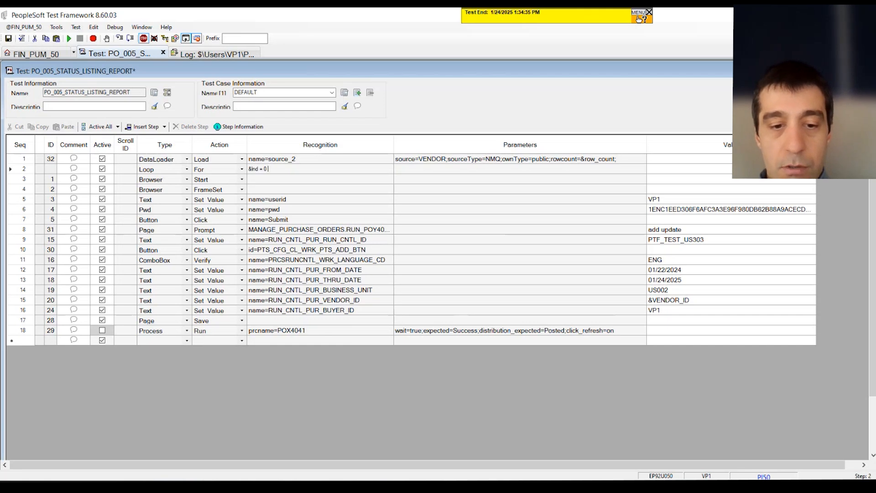
type(" to &")
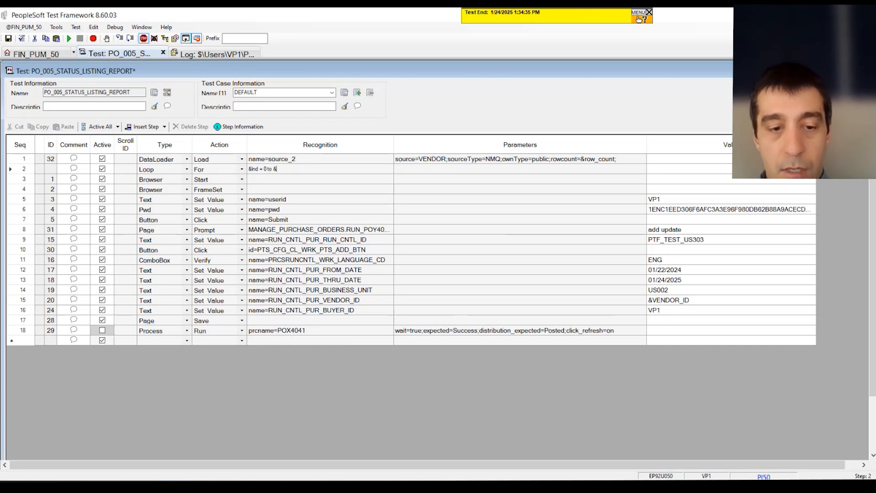
type("rowcount")
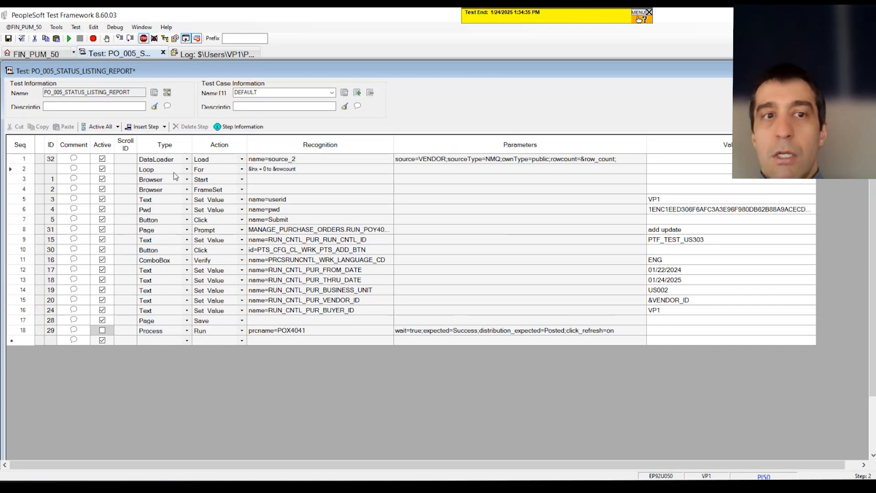
Add a Loop step with the Next action at the end of the test
left_click_drag(167, 171, 395, 247)
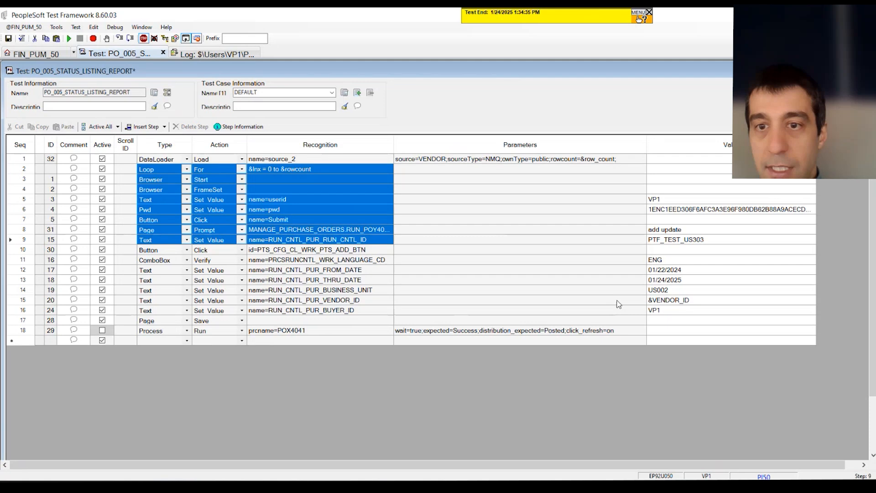
left_click(675, 301)
left_click(168, 342)
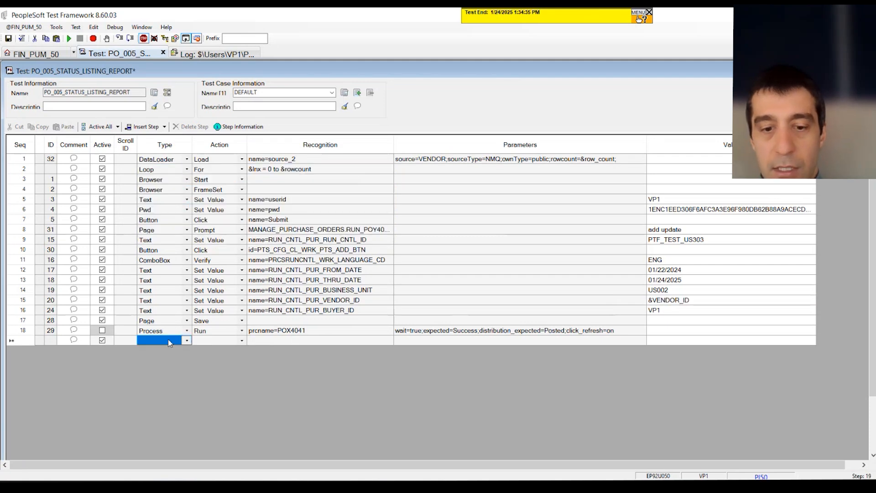
type("Log")
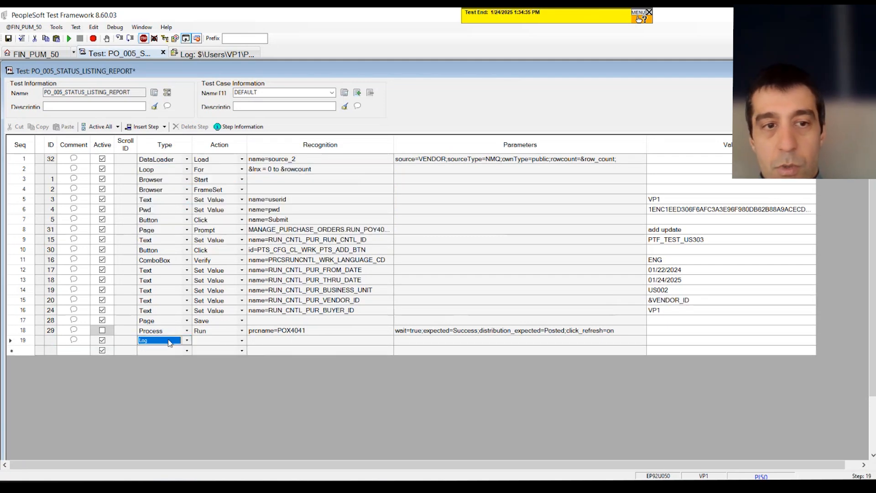
left_click(216, 346)
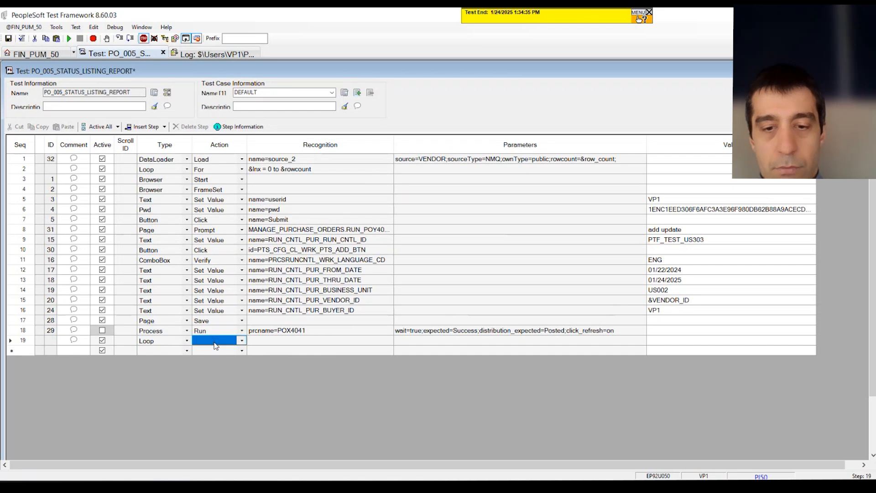
type("Next")
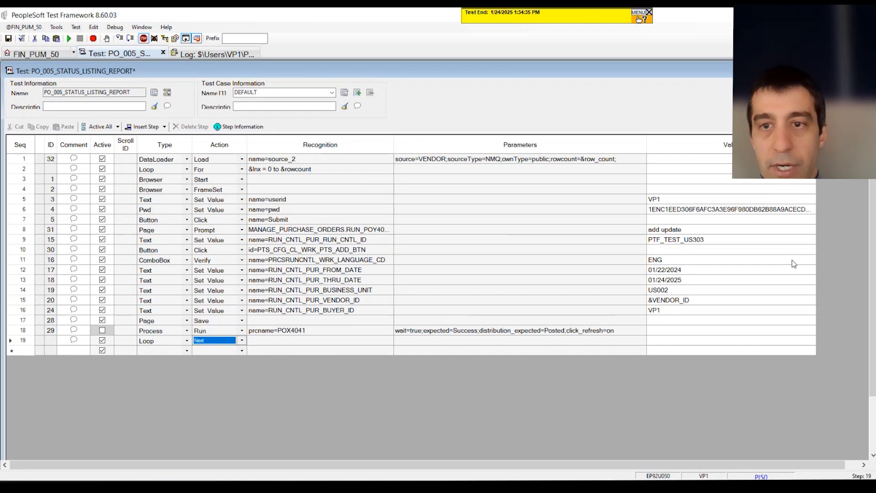
Set the run control ID value to concat("PTF_TEST_"&Idx) so each iteration gets its own run control
left_click(713, 243)
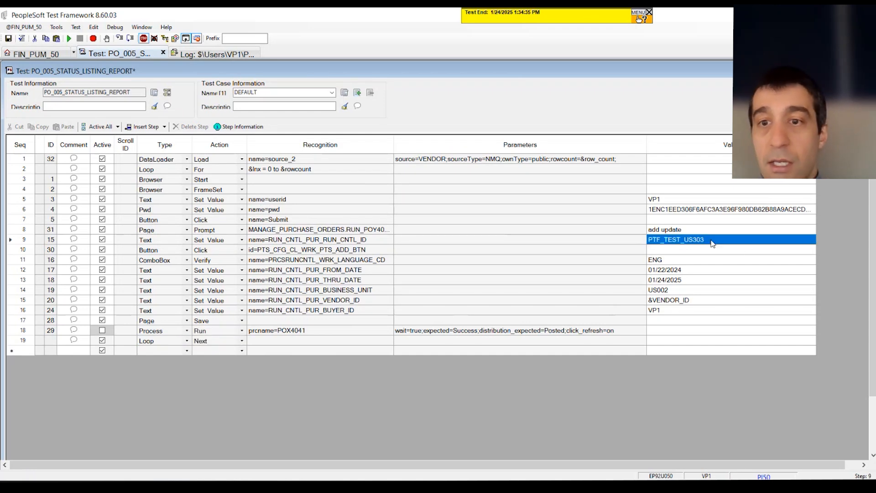
left_click(713, 243)
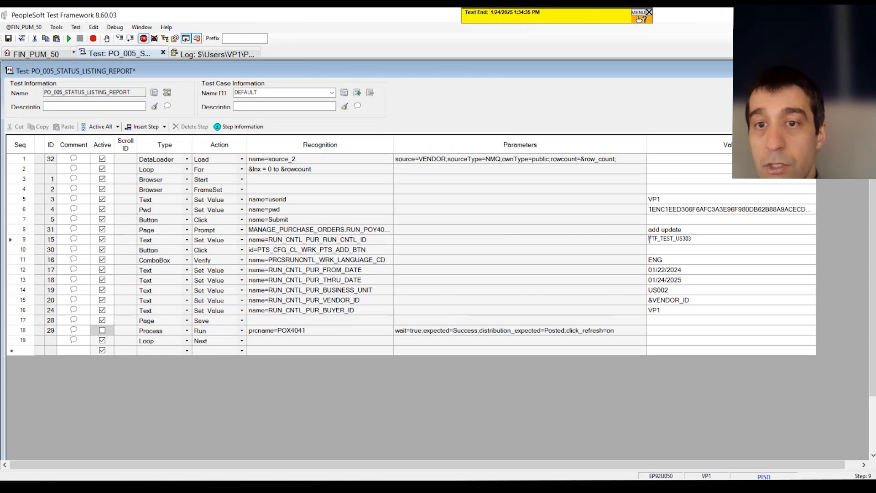
type("concat")
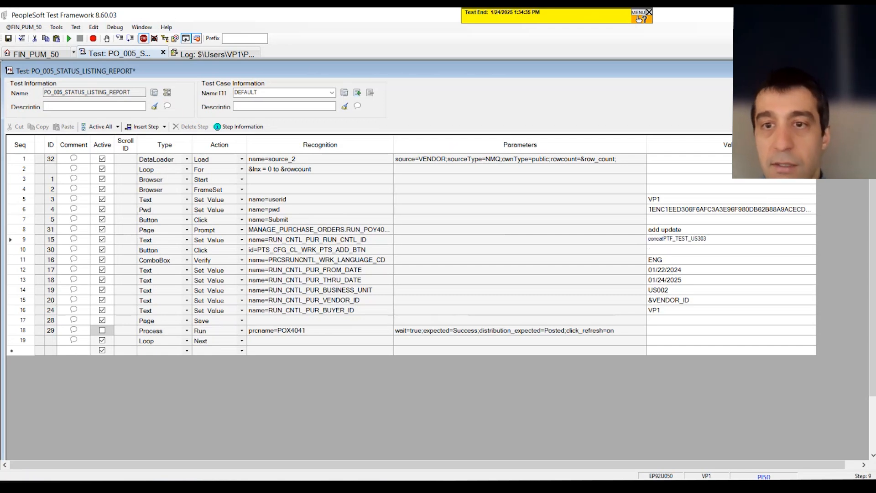
type("(\"")
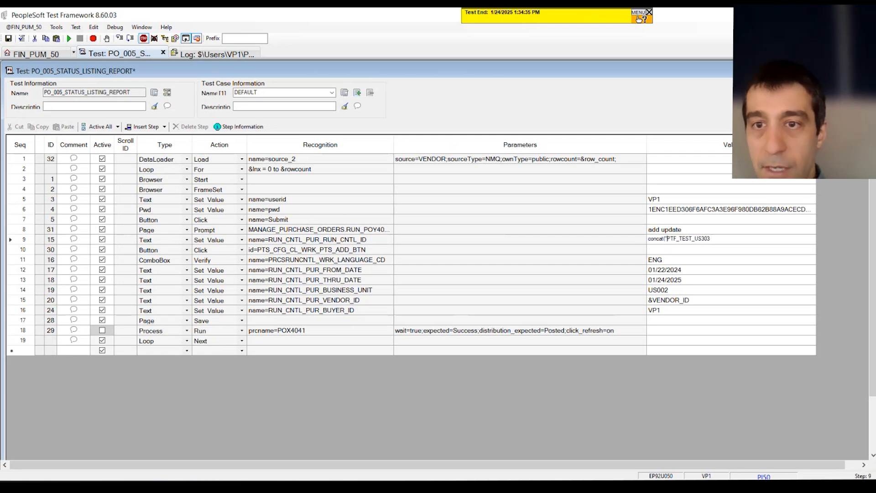
left_click_drag(713, 240, 695, 239)
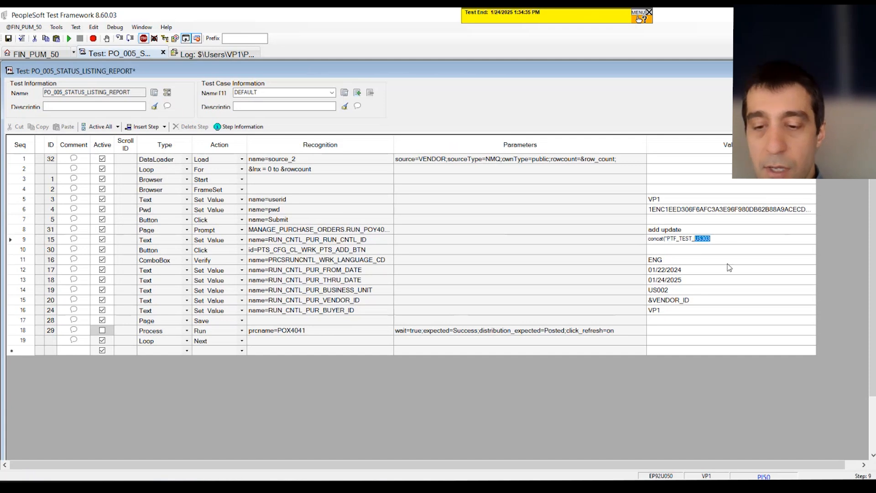
type("\"")
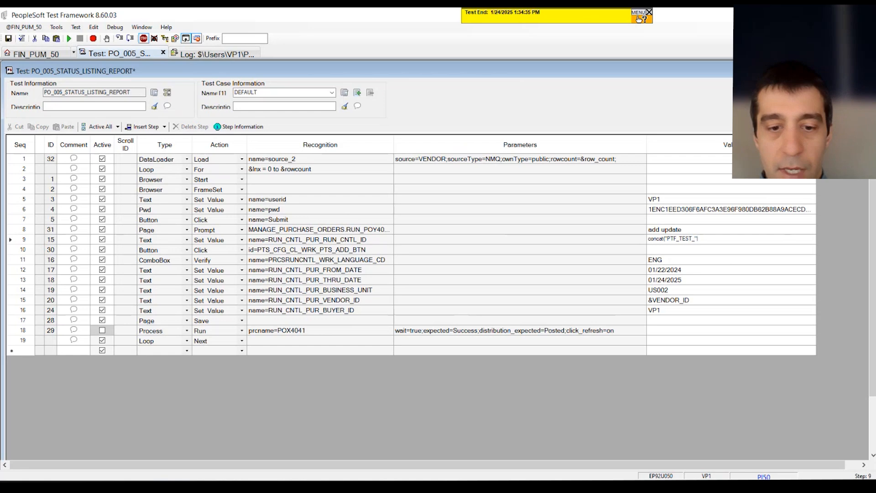
type("&")
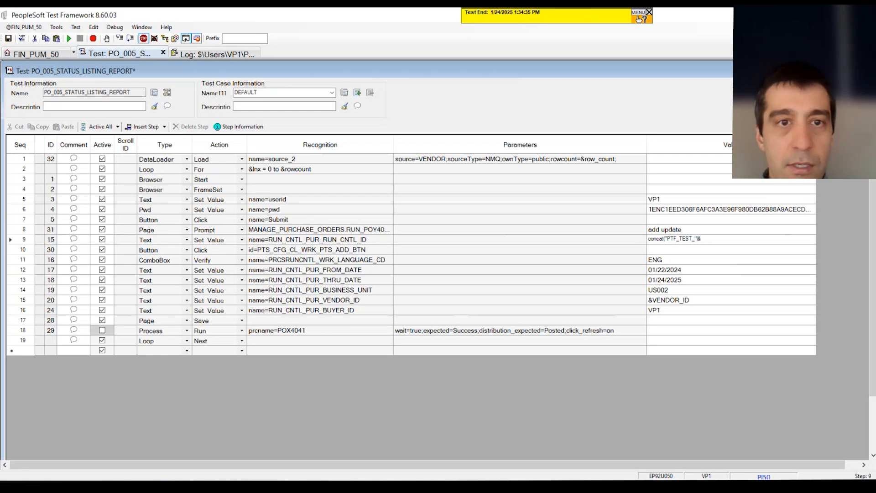
type("In")
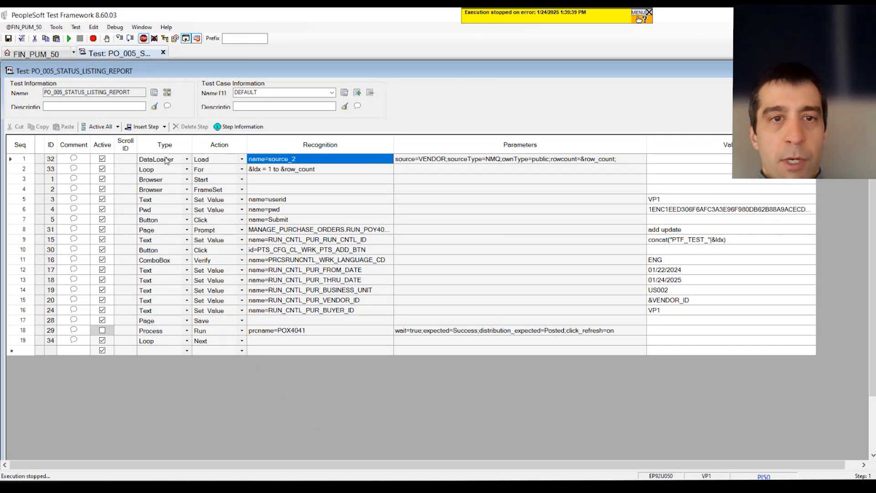
Review the DataLoader, For loop, run control ID and vendor ID steps in the test grid
left_click_drag(167, 160, 559, 157)
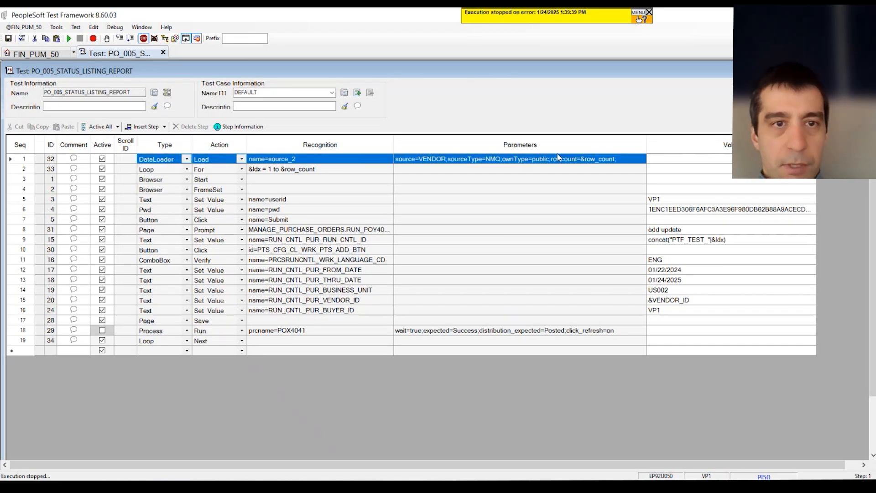
key("Down")
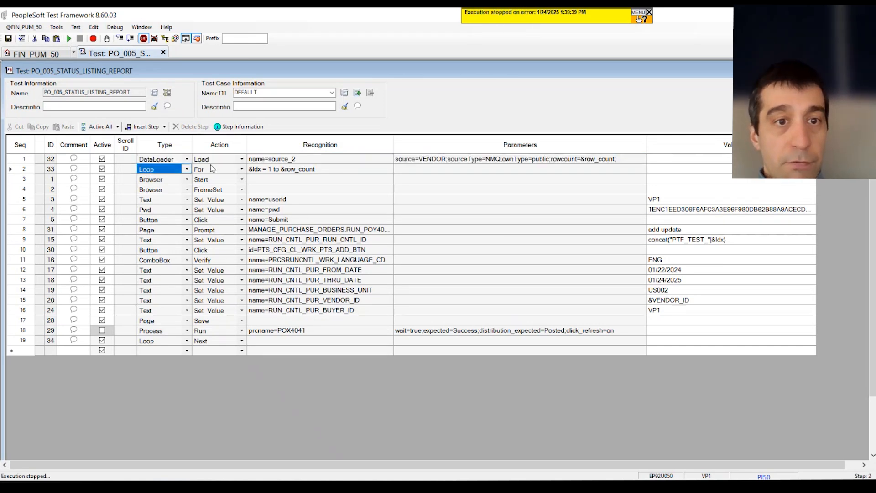
left_click(213, 169)
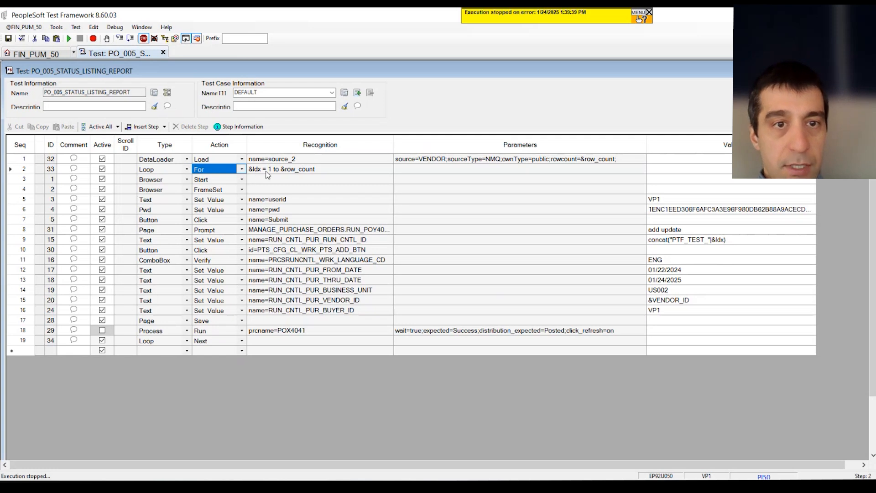
left_click(298, 169)
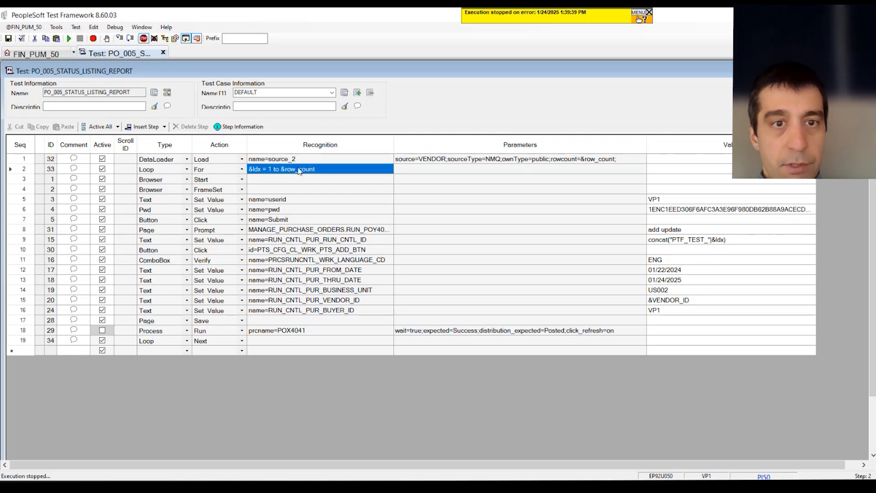
left_click(321, 160)
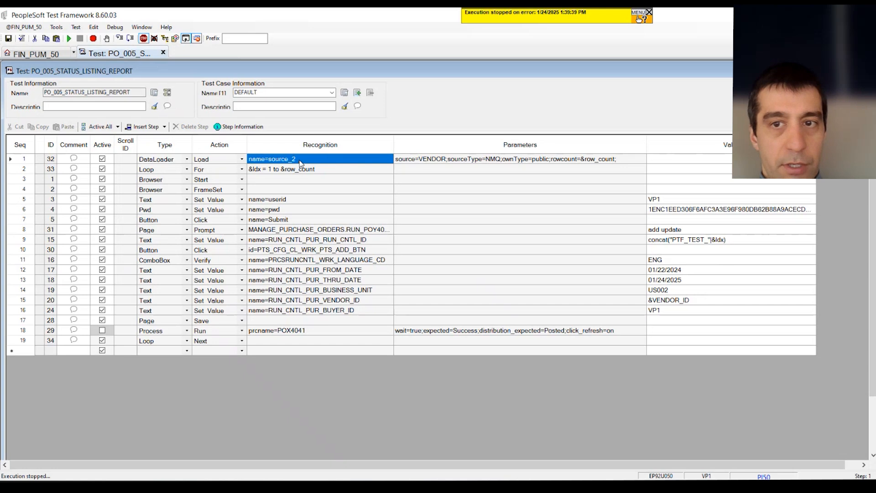
left_click(651, 241)
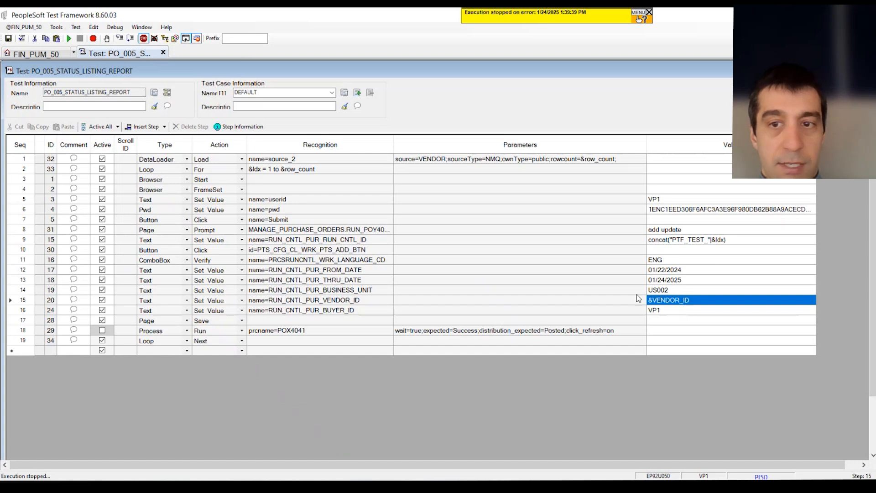
left_click(148, 160)
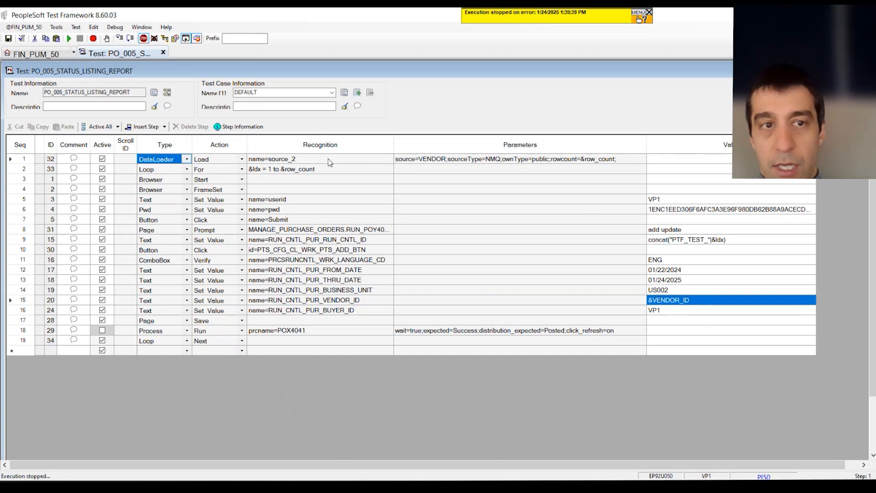
left_click(710, 299)
left_click(296, 342)
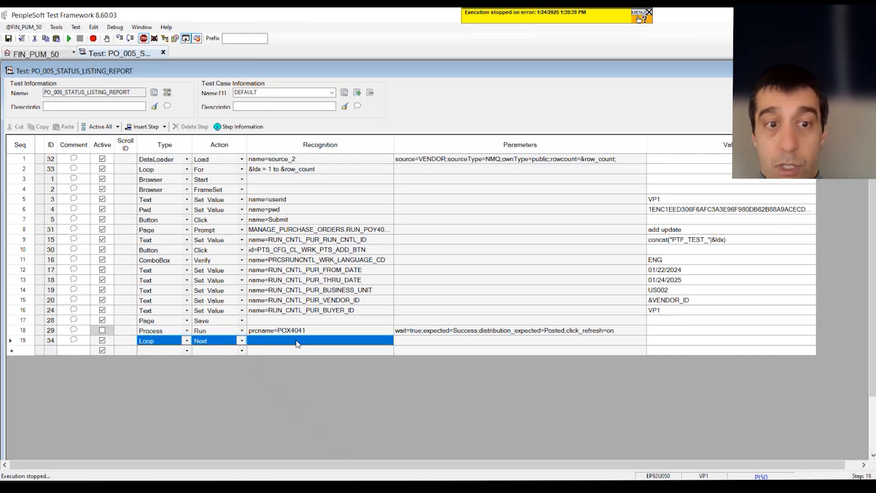
Move the browser start and login steps above the For loop, pasting them with the current test case values
left_click(293, 210)
key("Up")
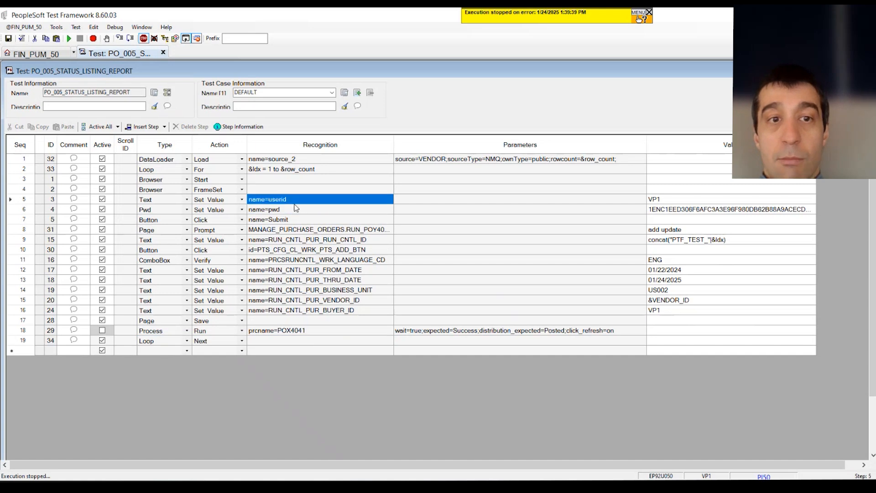
left_click(144, 173)
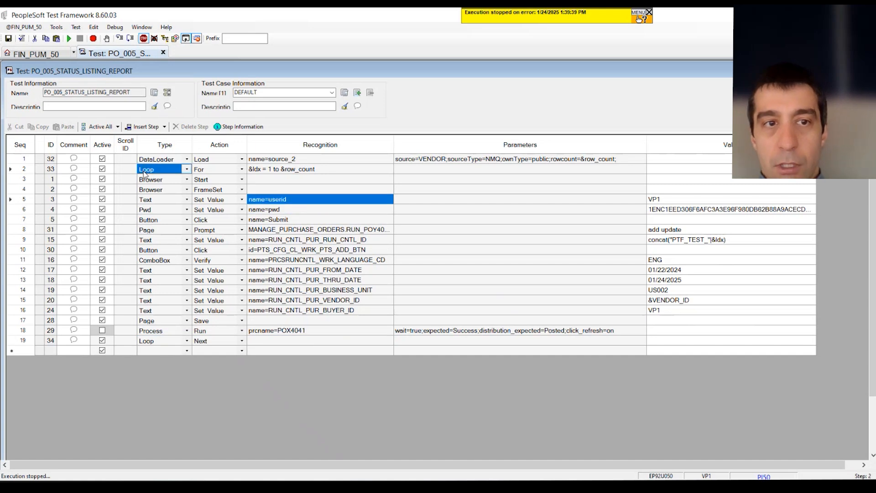
left_click(24, 181)
left_click_drag(25, 183, 23, 220)
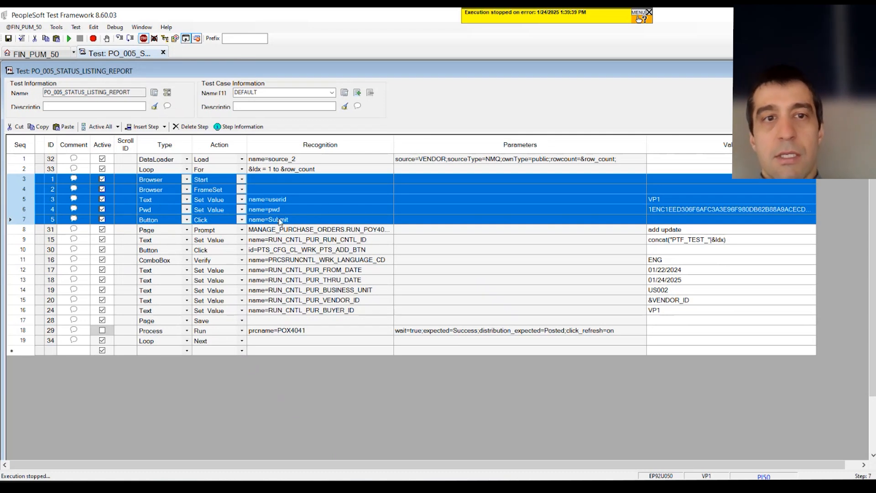
left_click(24, 180)
left_click_drag(26, 183, 25, 222)
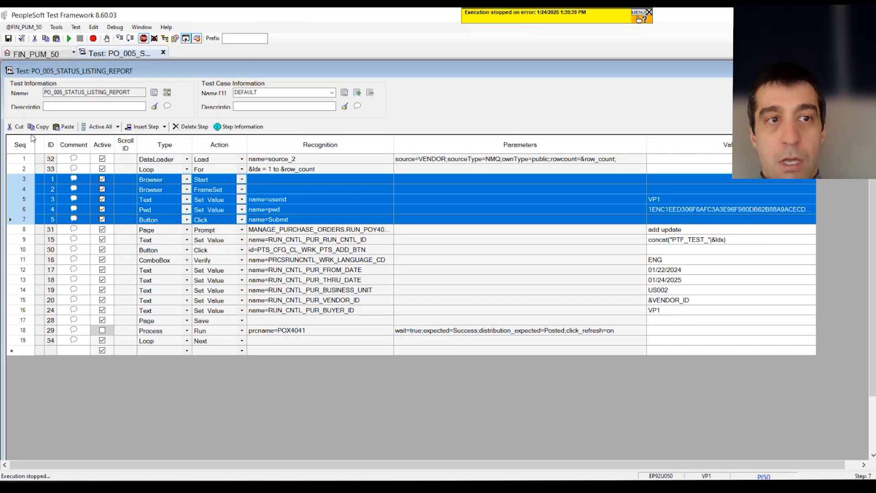
left_click(18, 127)
left_click(22, 159)
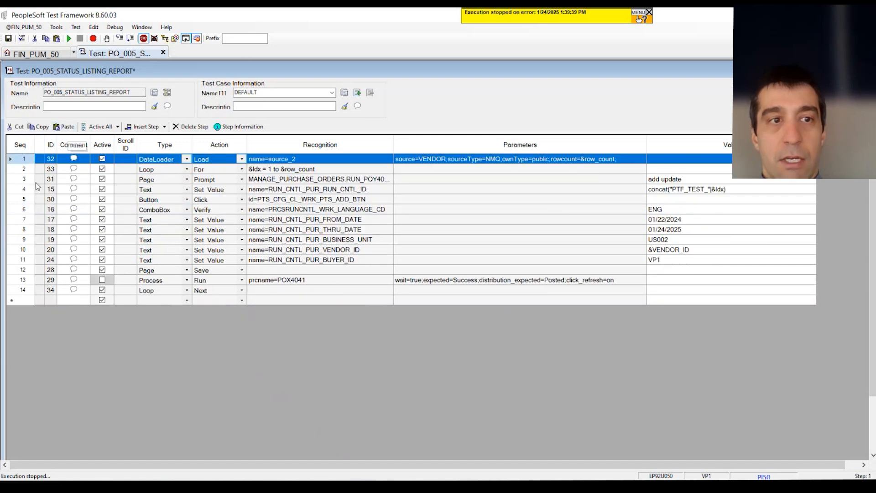
left_click(67, 128)
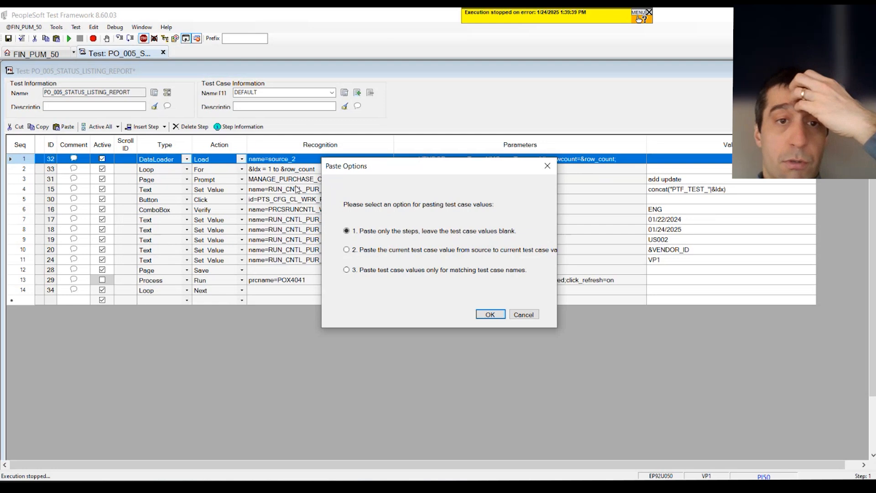
left_click(449, 251)
left_click(492, 315)
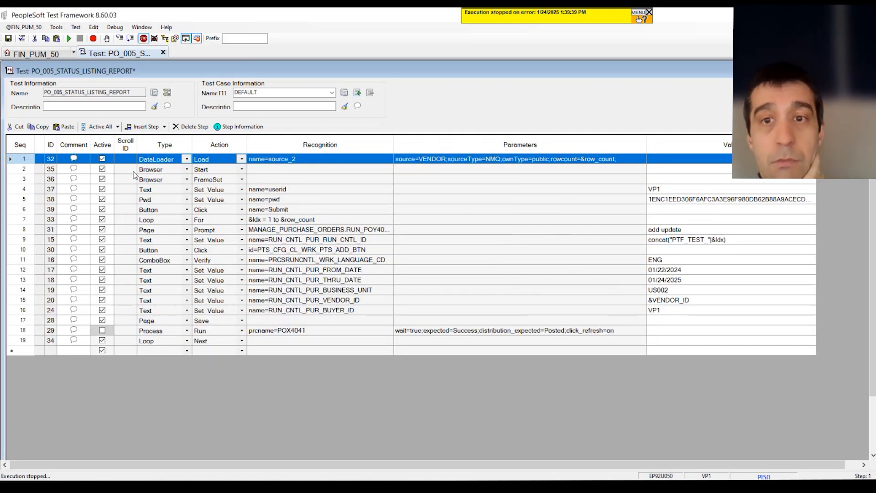
Review the reordered steps with the run control and vendor values, then save the test
left_click_drag(137, 170, 667, 207)
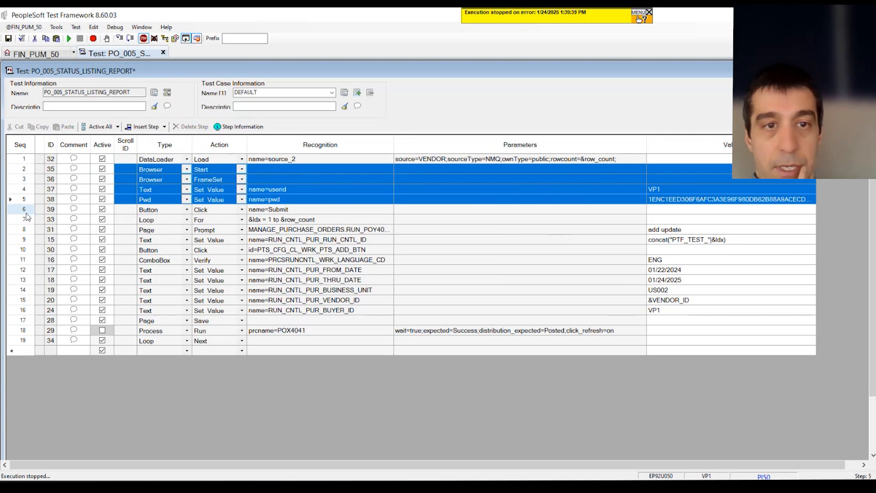
left_click_drag(29, 220, 51, 332)
left_click_drag(155, 230, 432, 232)
left_click_drag(581, 239, 668, 239)
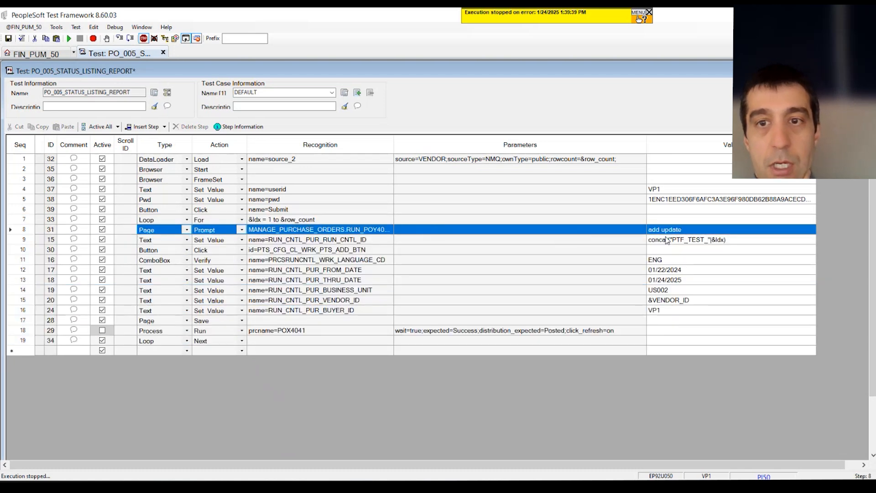
left_click(675, 246)
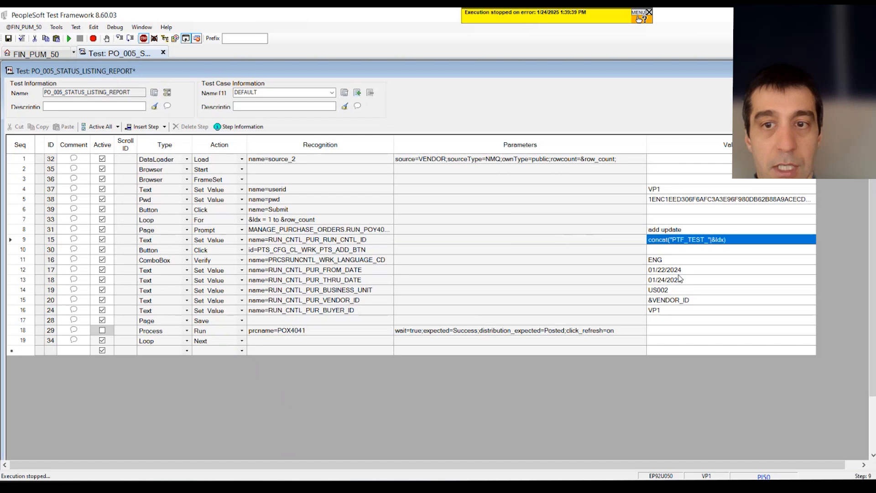
left_click(677, 302)
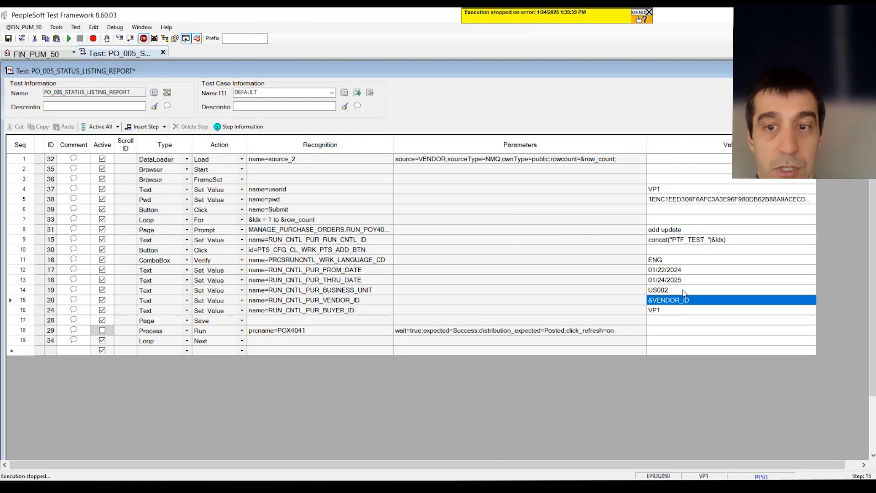
left_click_drag(123, 335, 705, 337)
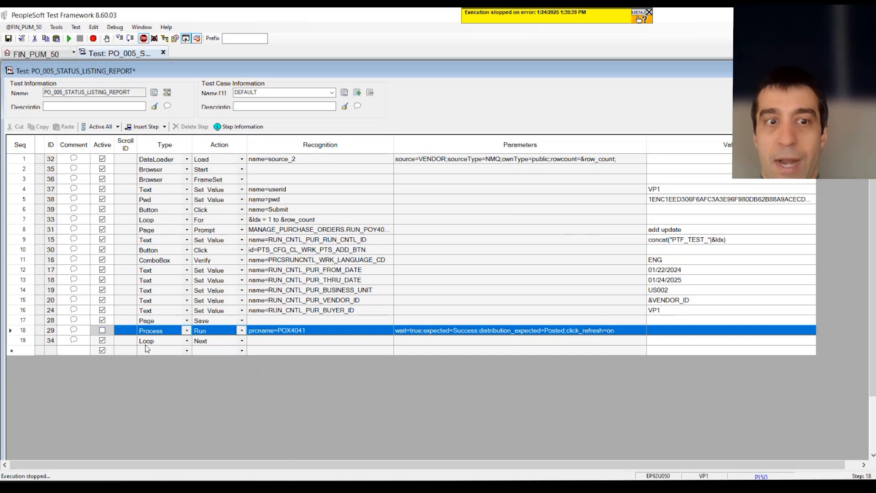
left_click(9, 38)
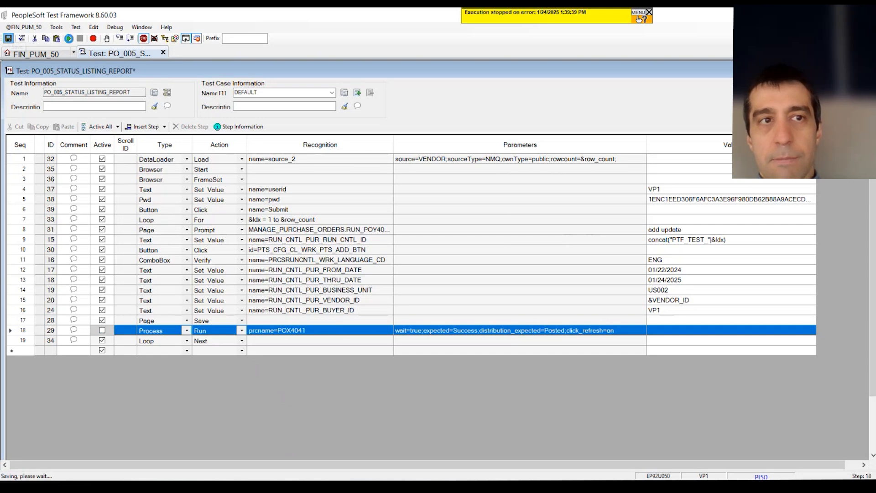
Run the test so it fills the Schedule Listings run control page for the vendors
left_click(70, 39)
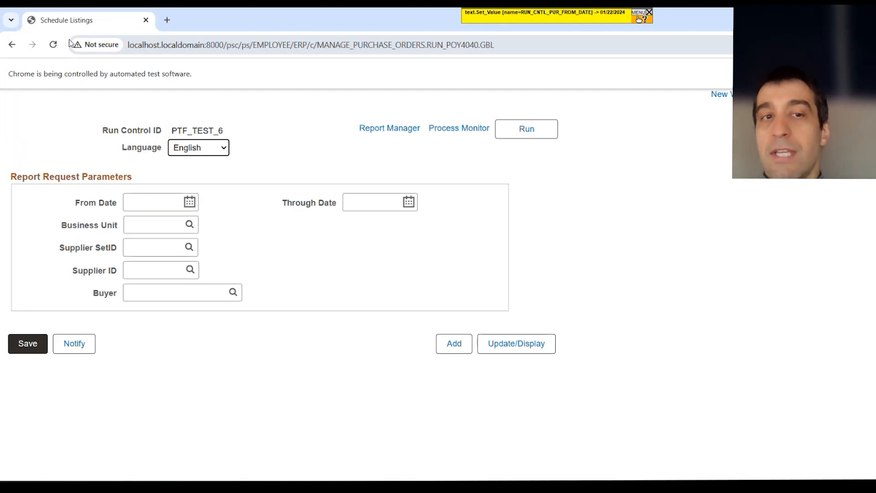
key("Tab")
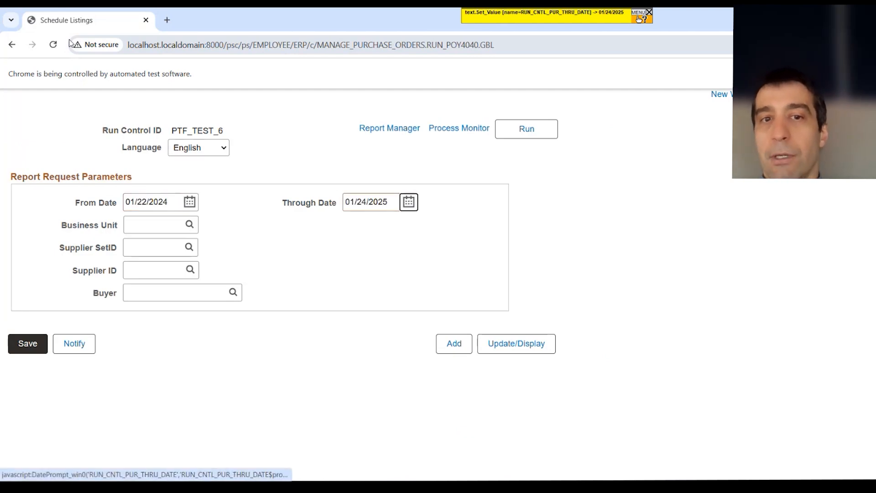
type("US002")
key("Tab")
type("IND0000080")
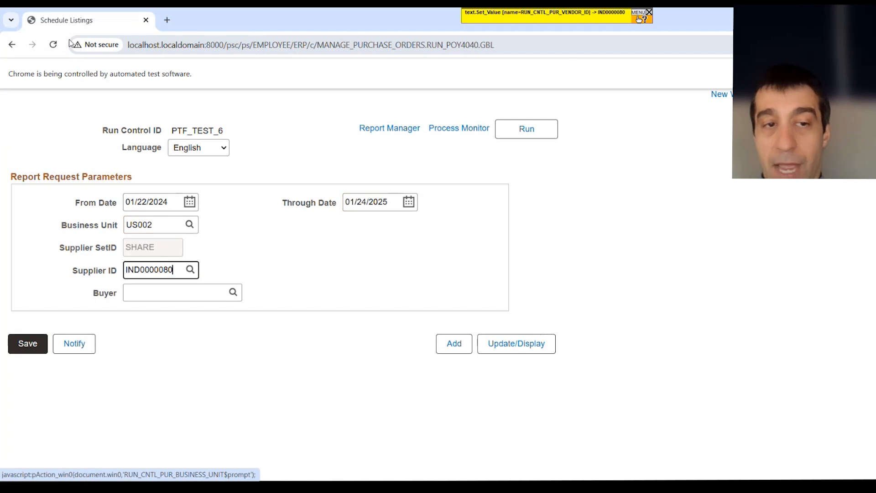
key("Tab")
type("VP1")
key("Tab")
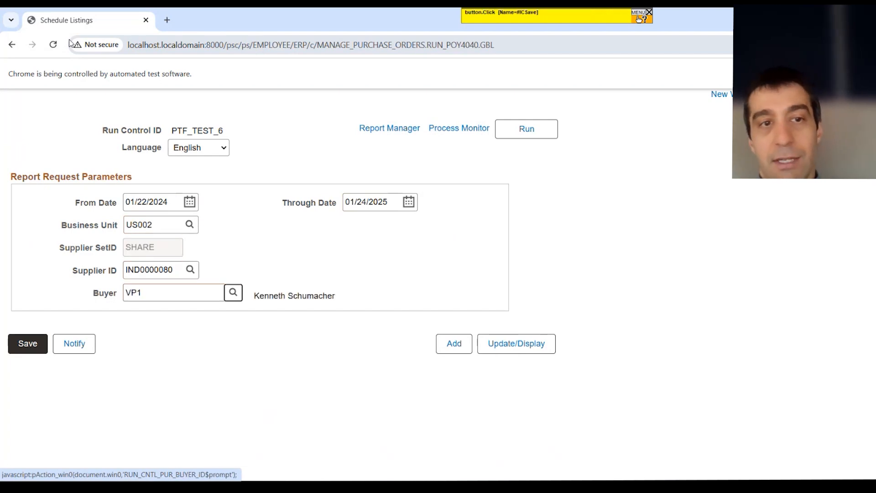